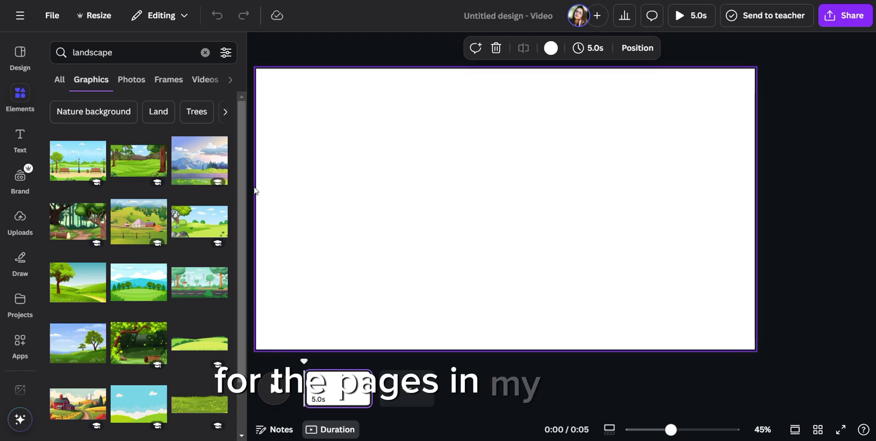
Insert the park graphic with benches, lamps and pond and stretch it to cover the whole page
{"action": "left_click", "coordinate": [75, 156]}
{"action": "left_click_drag", "start_coordinate": [434, 199], "coordinate": [349, 177]}
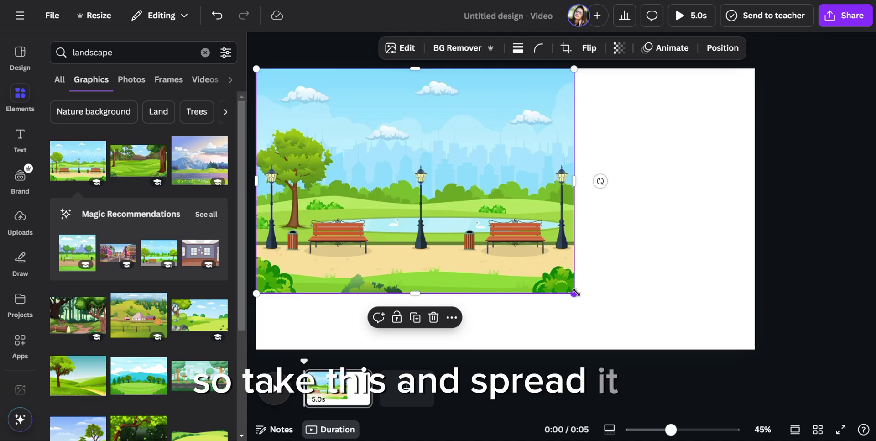
{"action": "left_click_drag", "start_coordinate": [576, 292], "coordinate": [855, 325]}
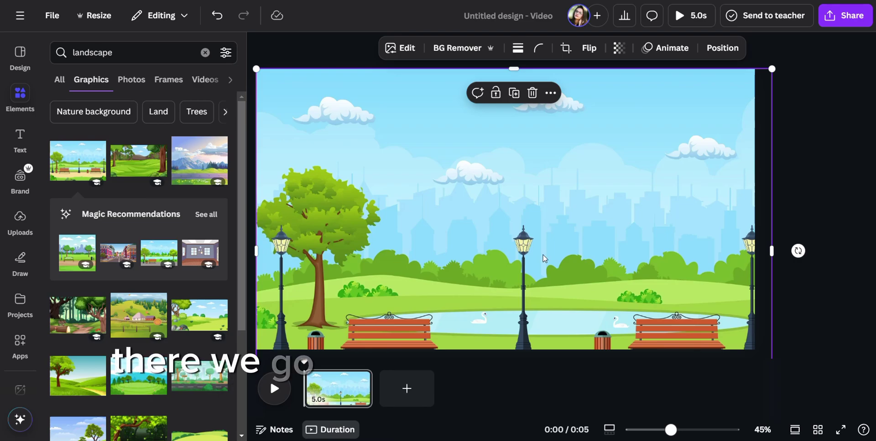
{"action": "left_click_drag", "start_coordinate": [544, 259], "coordinate": [536, 181]}
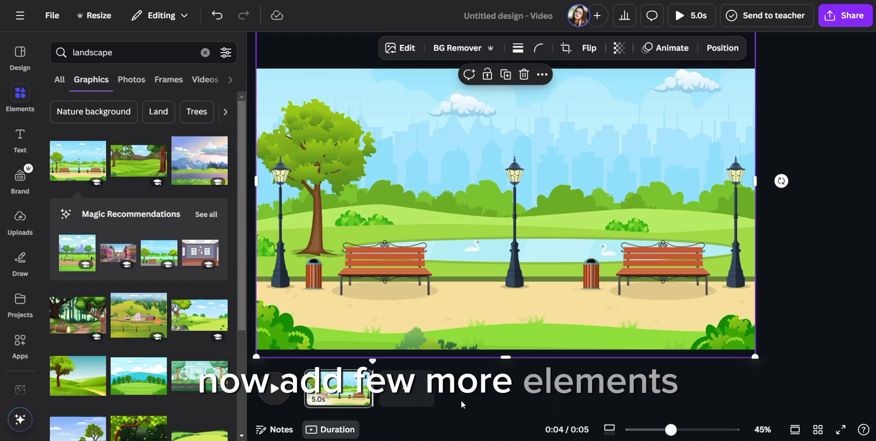
Search 'clouds', add the watercolour cloud graphic, shrink it and place it in the upper-right sky
{"action": "left_click", "coordinate": [204, 53]}
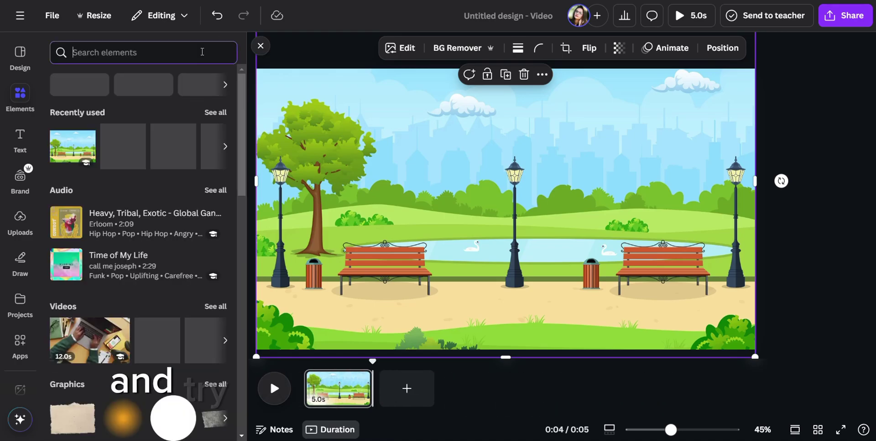
{"action": "type", "text": "clo"}
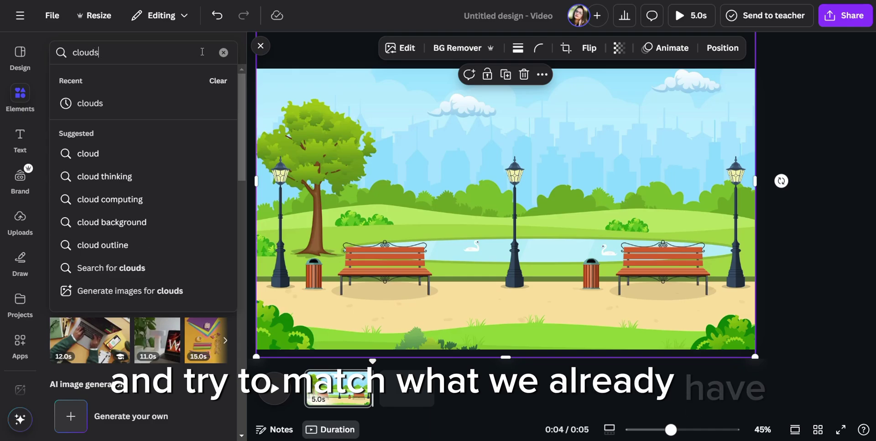
{"action": "type", "text": "uds"}
{"action": "key", "text": "Return"}
{"action": "left_click", "coordinate": [91, 79]}
{"action": "left_click", "coordinate": [138, 256]}
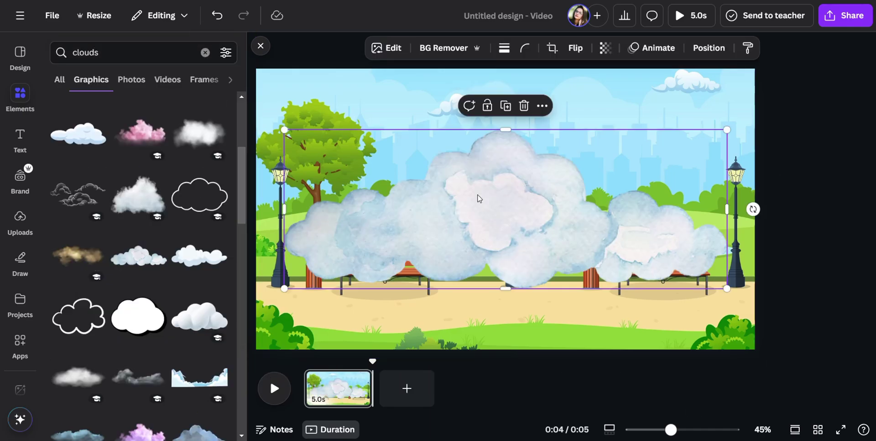
{"action": "left_click_drag", "start_coordinate": [283, 129], "coordinate": [593, 263]}
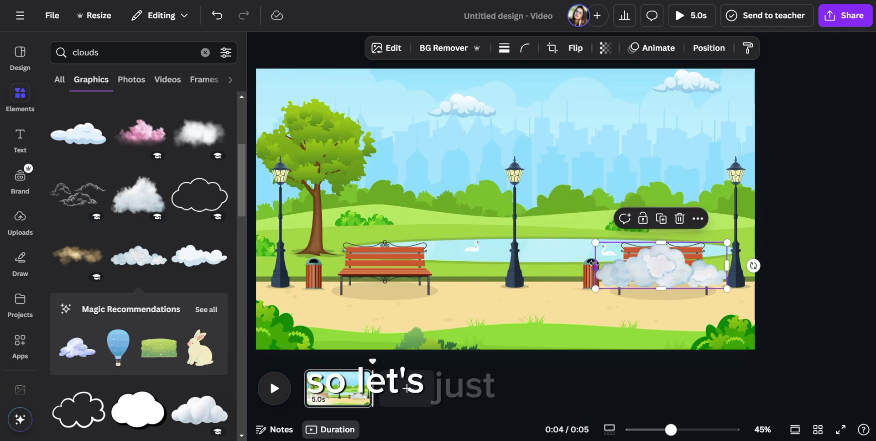
{"action": "left_click_drag", "start_coordinate": [650, 267], "coordinate": [608, 112]}
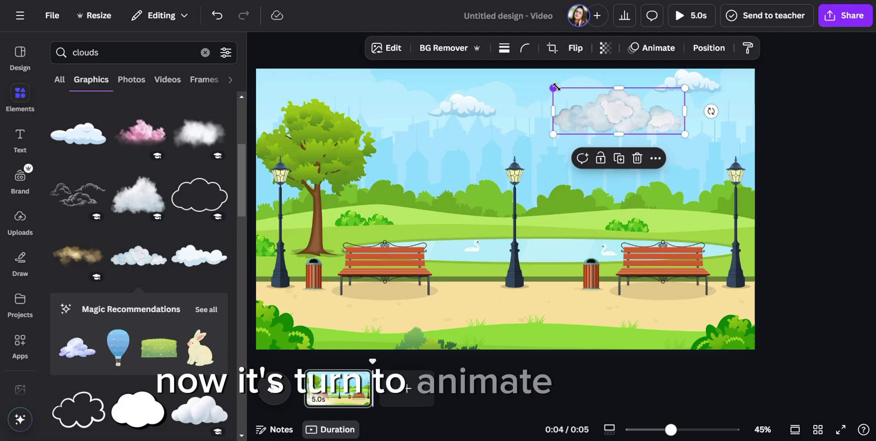
{"action": "left_click_drag", "start_coordinate": [554, 87], "coordinate": [585, 99]}
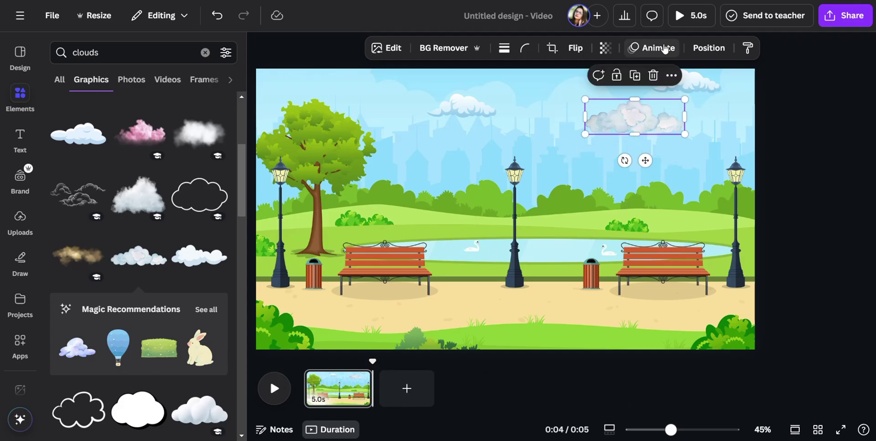
Give the cloud a custom animation path drifting right off the page with Steady movement
{"action": "left_click", "coordinate": [664, 49]}
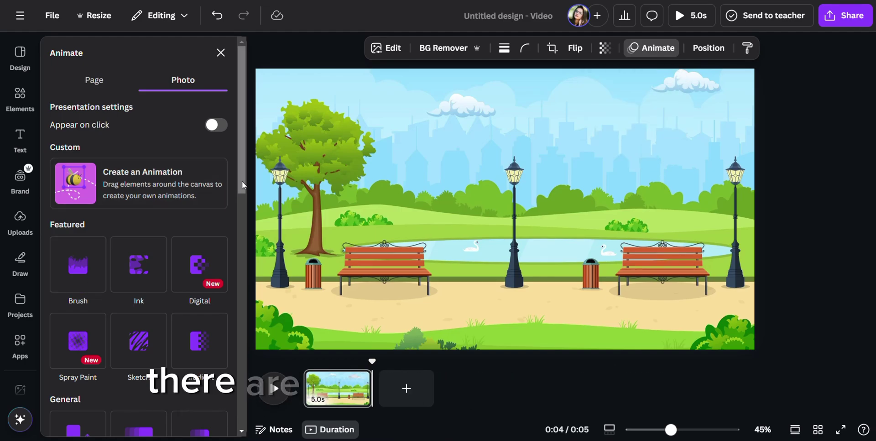
{"action": "mouse_move", "coordinate": [242, 182]}
{"action": "left_mouse_down"}
{"action": "mouse_move", "coordinate": [244, 432]}
{"action": "mouse_move", "coordinate": [241, 117]}
{"action": "left_mouse_up"}
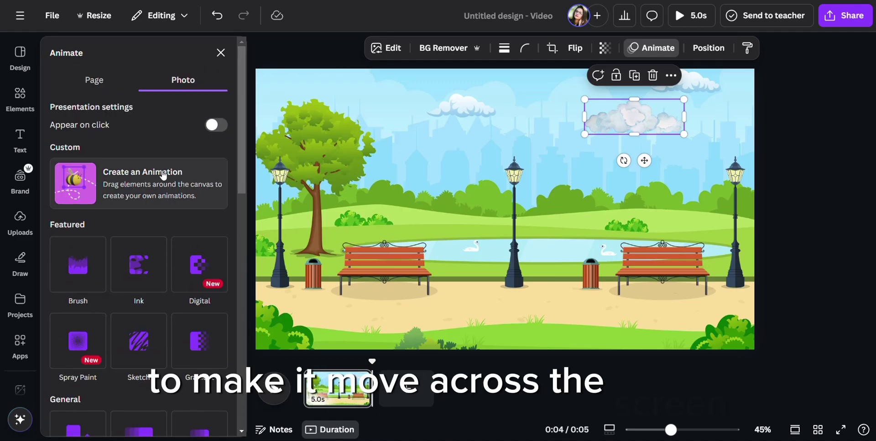
{"action": "left_click", "coordinate": [162, 174]}
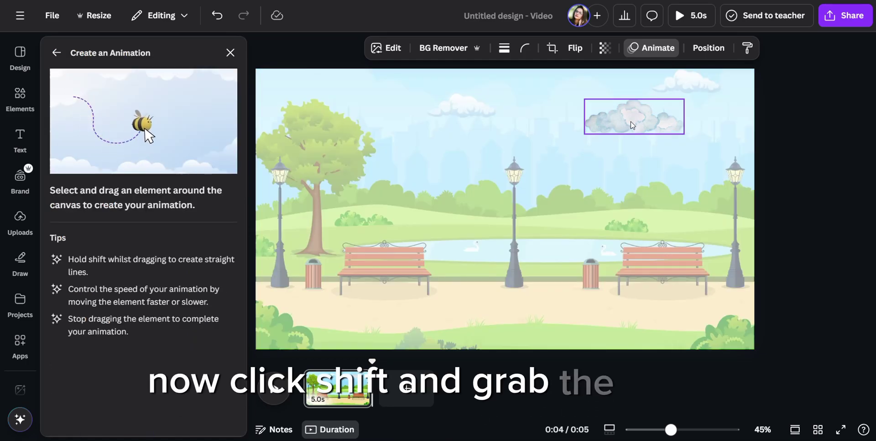
{"action": "mouse_move", "coordinate": [632, 125]}
{"action": "left_mouse_down"}
{"action": "mouse_move", "coordinate": [702, 114]}
{"action": "mouse_move", "coordinate": [811, 118]}
{"action": "left_mouse_up"}
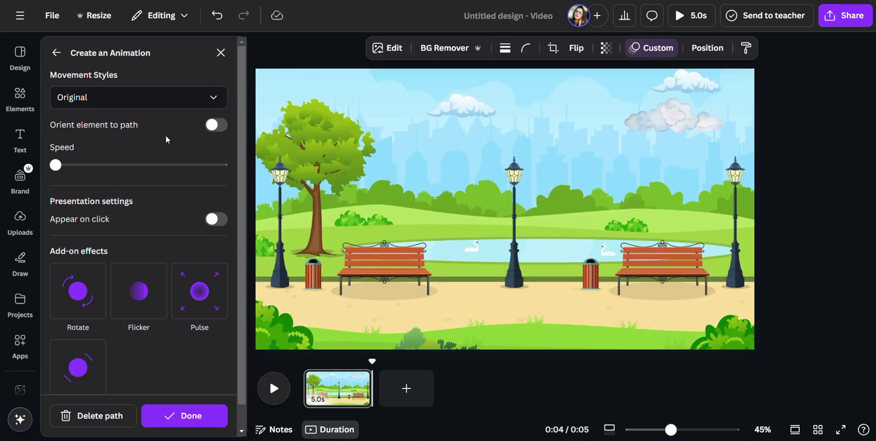
{"action": "left_click", "coordinate": [154, 94]}
{"action": "left_click", "coordinate": [135, 179]}
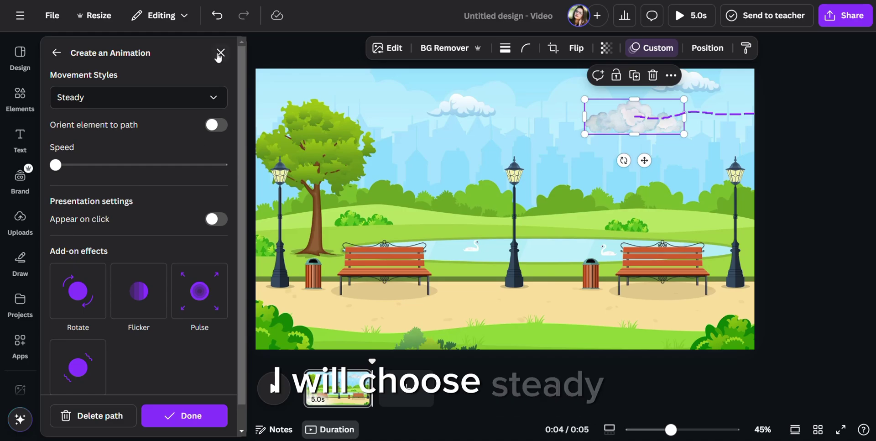
{"action": "left_click", "coordinate": [221, 52]}
Search 'sun' and add the orange gradient sun, shrunk to a small circle in the sky
{"action": "left_click", "coordinate": [206, 55]}
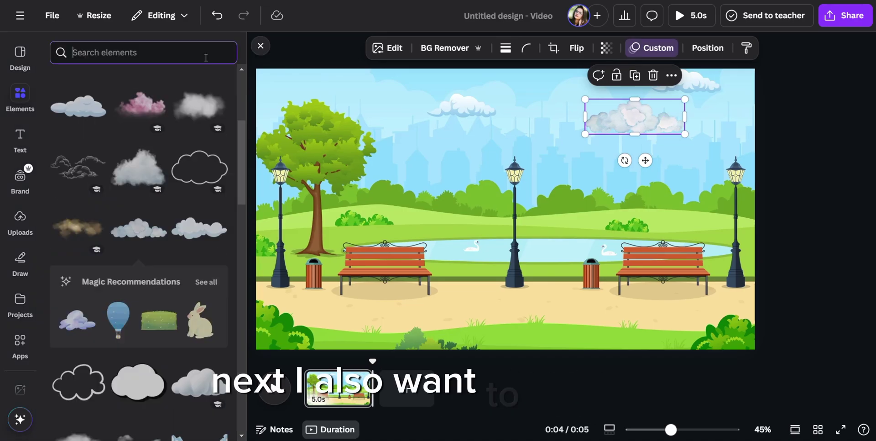
{"action": "type", "text": "sun"}
{"action": "key", "text": "Return"}
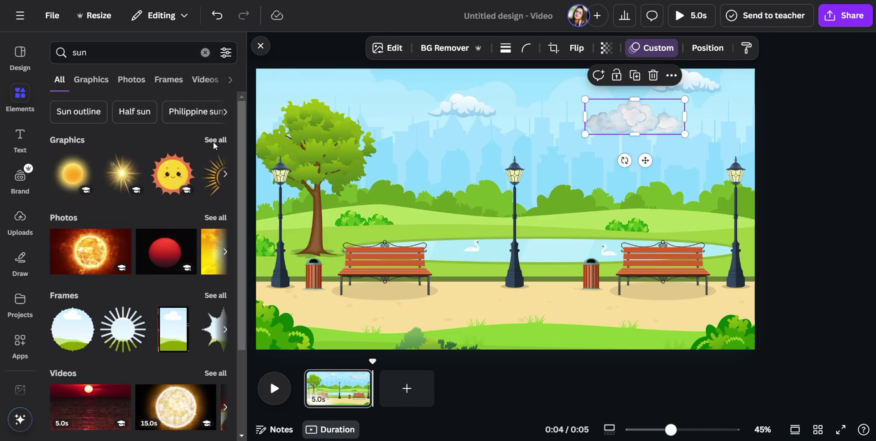
{"action": "left_click", "coordinate": [214, 141]}
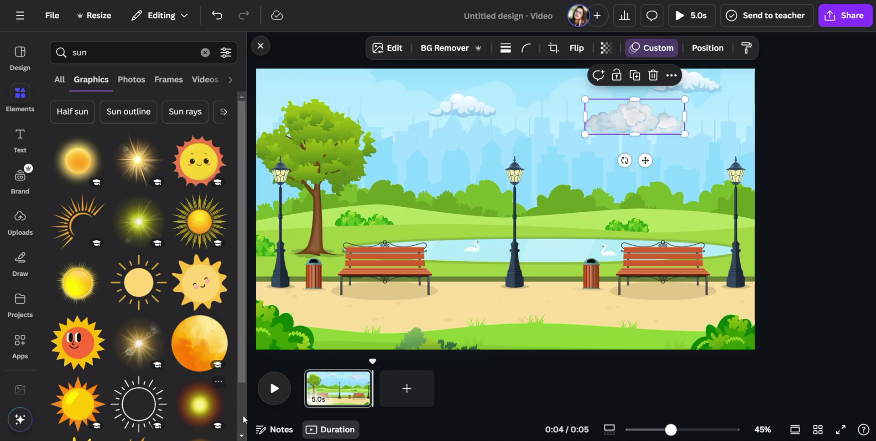
{"action": "scroll", "coordinate": [200, 326], "scroll_direction": "down", "scroll_amount": 4}
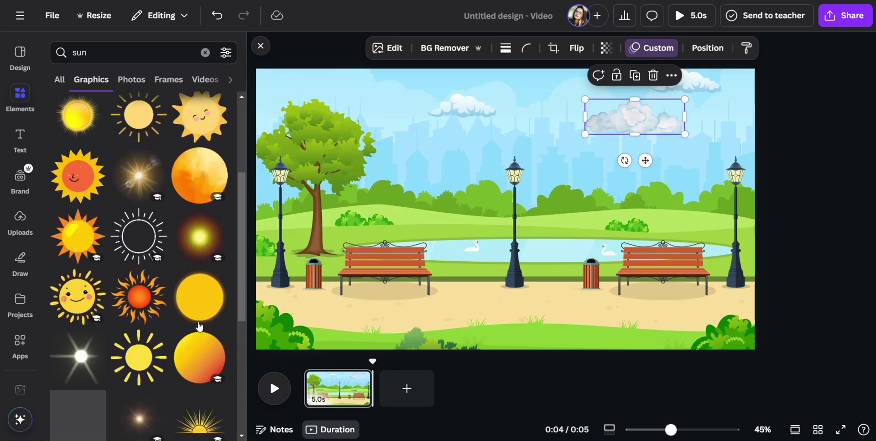
{"action": "left_click", "coordinate": [201, 368]}
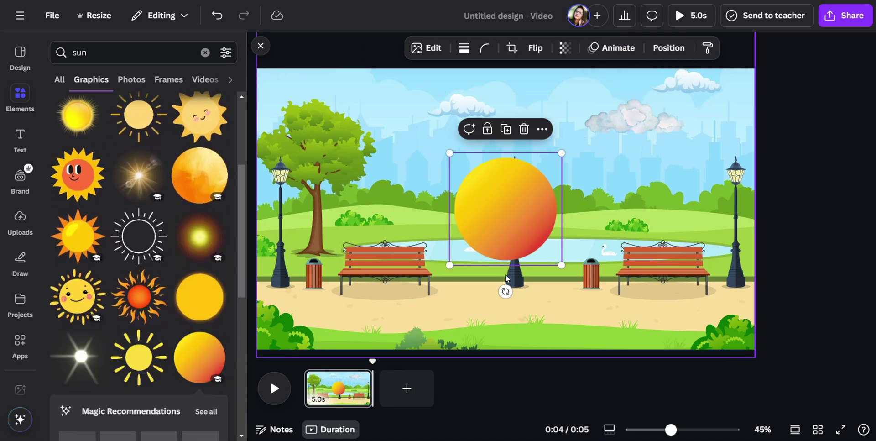
{"action": "left_click_drag", "start_coordinate": [559, 265], "coordinate": [606, 102]}
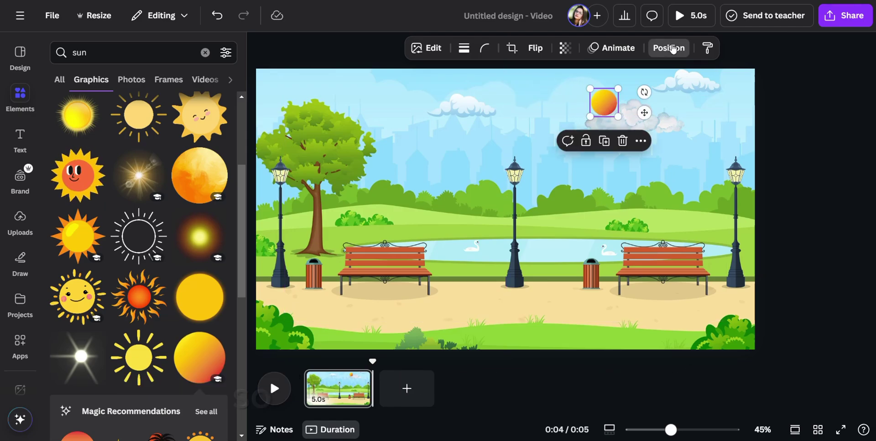
Send the sun one layer backward behind the cloud and nudge it slightly down and right
{"action": "left_click", "coordinate": [669, 48]}
{"action": "left_click", "coordinate": [213, 116]}
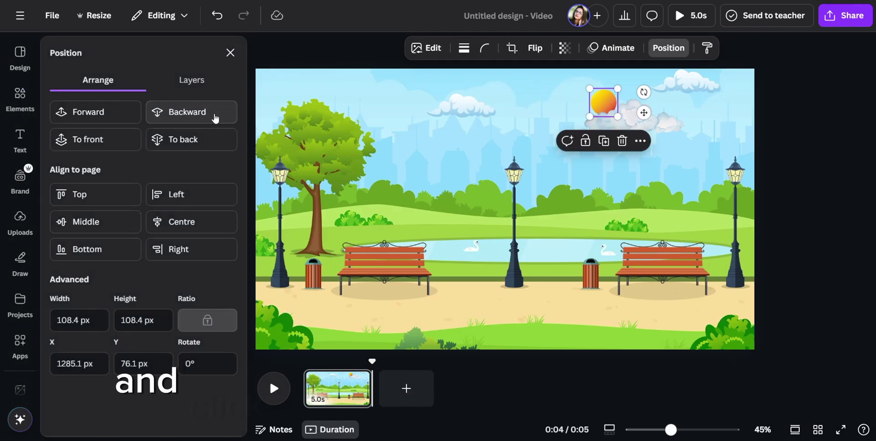
{"action": "left_click_drag", "start_coordinate": [600, 104], "coordinate": [603, 109]}
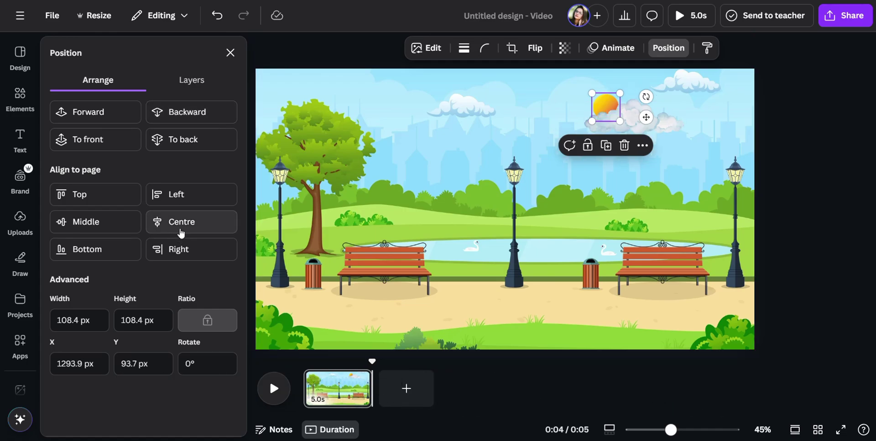
{"action": "left_click", "coordinate": [36, 97]}
{"action": "left_click", "coordinate": [37, 97]}
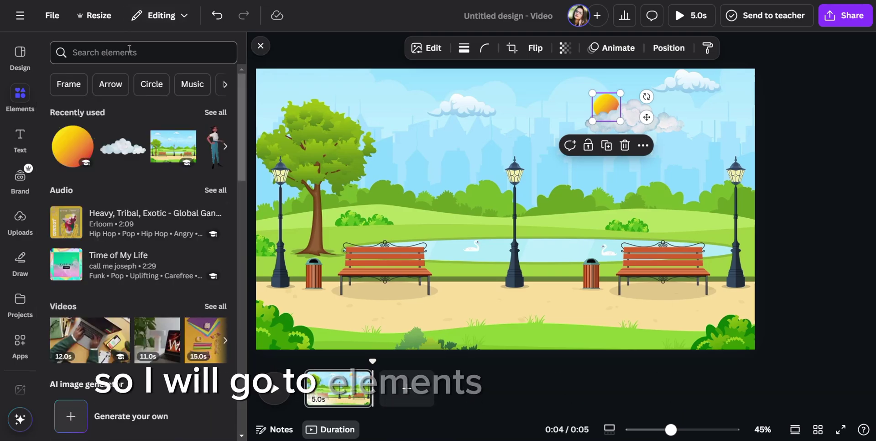
Search 'walking' graphics and add the woman holding an umbrella to the park
{"action": "left_click", "coordinate": [129, 51]}
{"action": "type", "text": "a"}
{"action": "key", "text": "BackSpace"}
{"action": "type", "text": "w"}
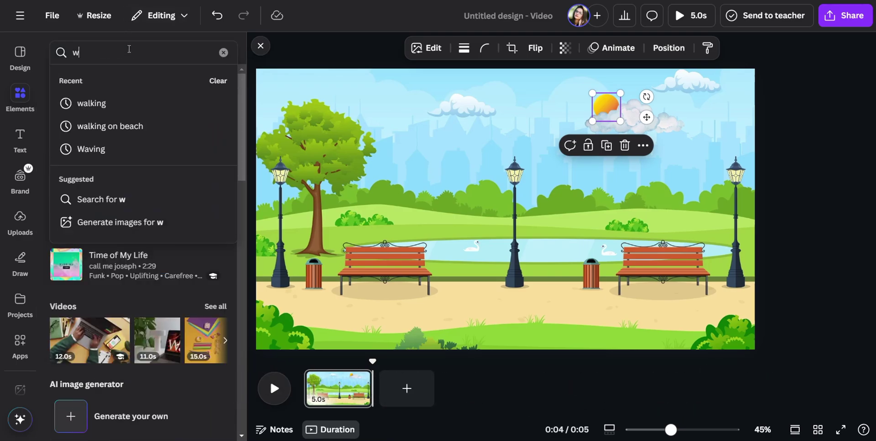
{"action": "type", "text": "alking"}
{"action": "key", "text": "Return"}
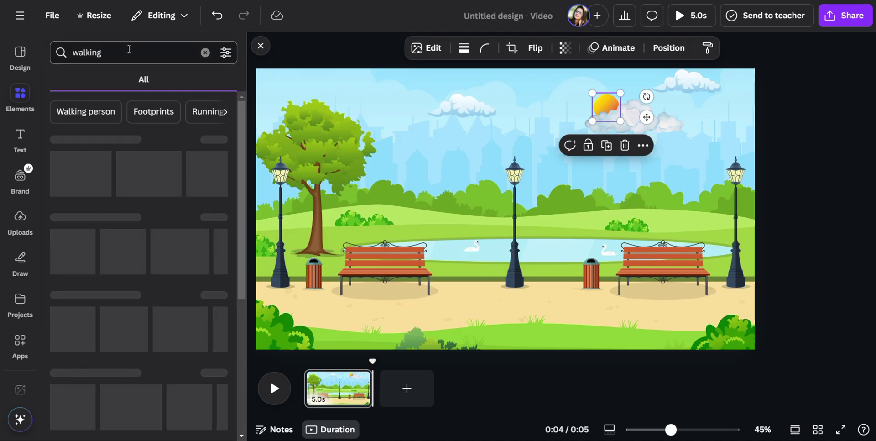
{"action": "left_click", "coordinate": [226, 141]}
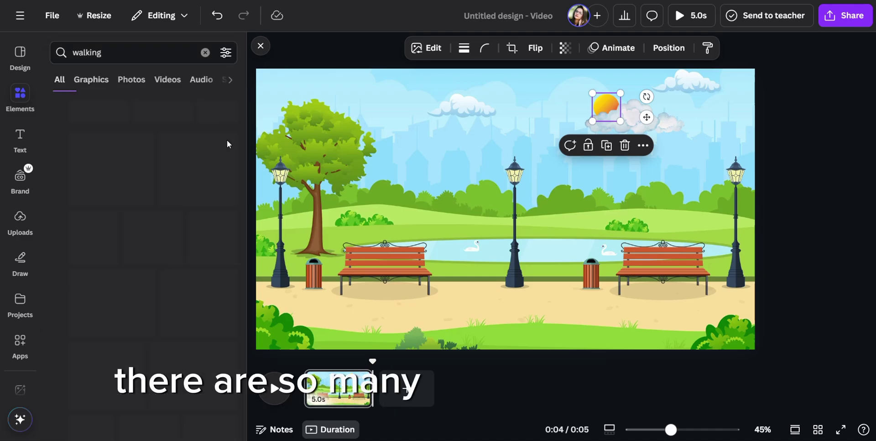
{"action": "scroll", "coordinate": [242, 428], "scroll_direction": "down", "scroll_amount": 4}
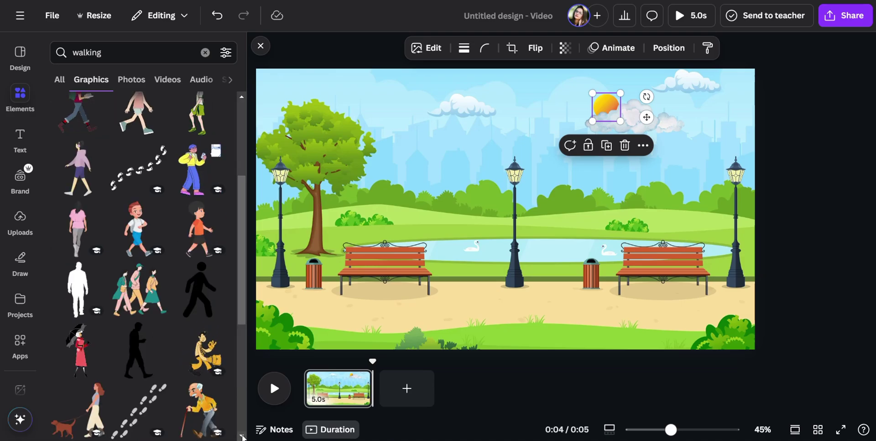
{"action": "left_click", "coordinate": [79, 361]}
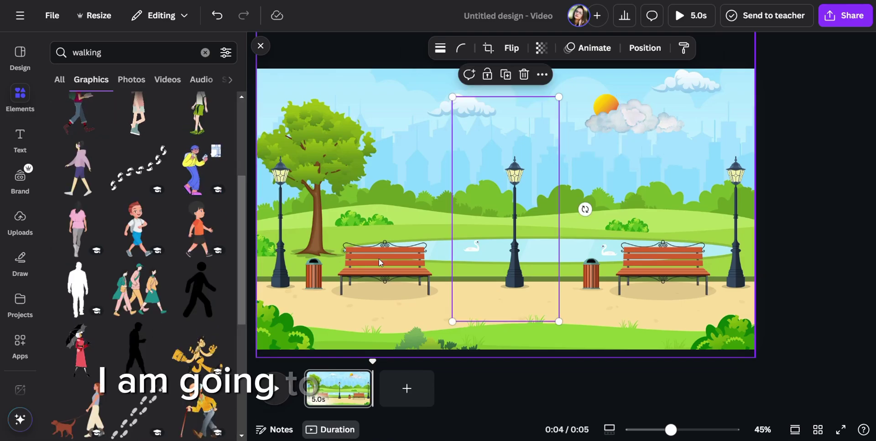
Shrink the umbrella woman and place her at the park's left edge
{"action": "left_click_drag", "start_coordinate": [557, 98], "coordinate": [485, 251]}
{"action": "left_click_drag", "start_coordinate": [480, 295], "coordinate": [303, 284]}
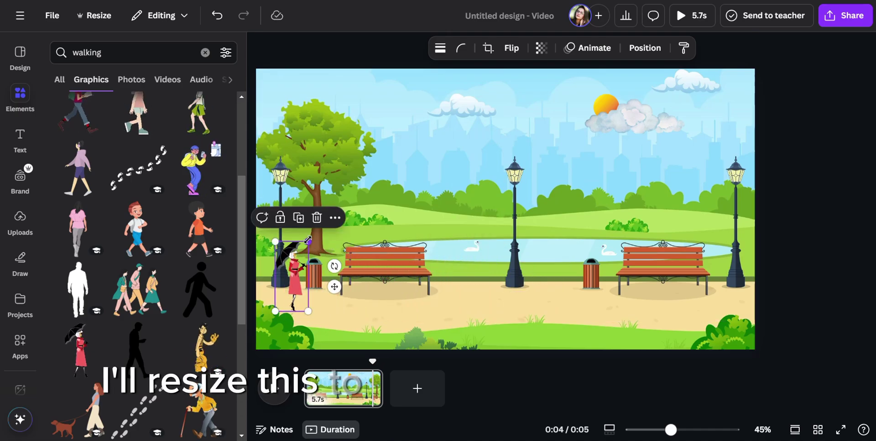
{"action": "left_click_drag", "start_coordinate": [312, 242], "coordinate": [324, 220]}
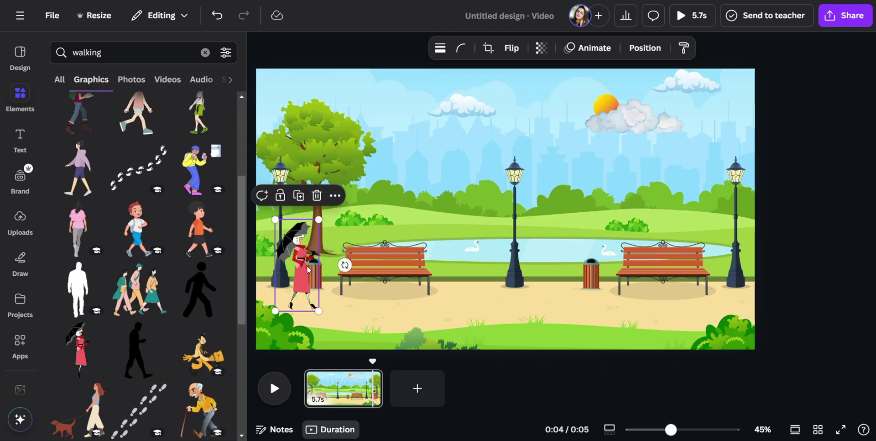
{"action": "left_click_drag", "start_coordinate": [307, 265], "coordinate": [266, 256]}
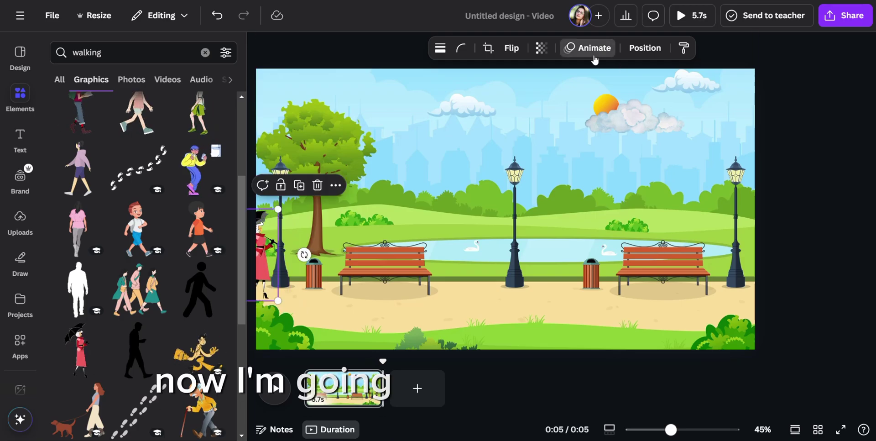
Record a custom path walking the umbrella woman past both benches to the right edge, Steady style
{"action": "left_click", "coordinate": [591, 48]}
{"action": "left_click", "coordinate": [182, 176]}
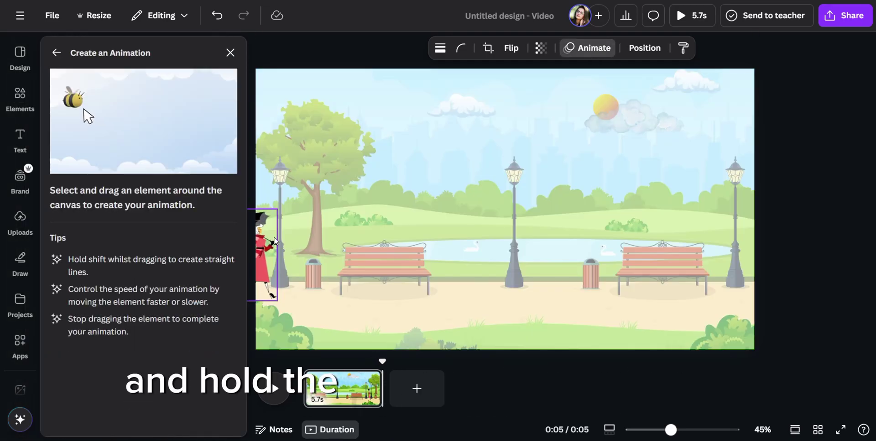
{"action": "mouse_move", "coordinate": [272, 252]}
{"action": "left_mouse_down"}
{"action": "mouse_move", "coordinate": [402, 266]}
{"action": "mouse_move", "coordinate": [494, 268]}
{"action": "left_mouse_up"}
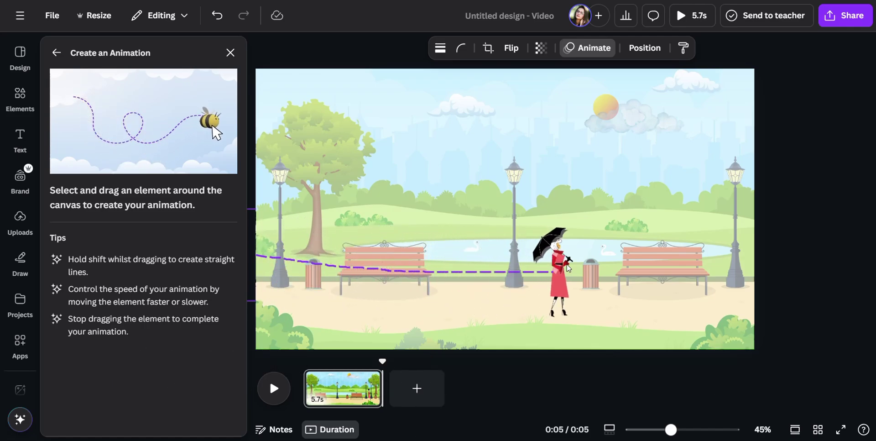
{"action": "left_click_drag", "start_coordinate": [569, 268], "coordinate": [606, 268]}
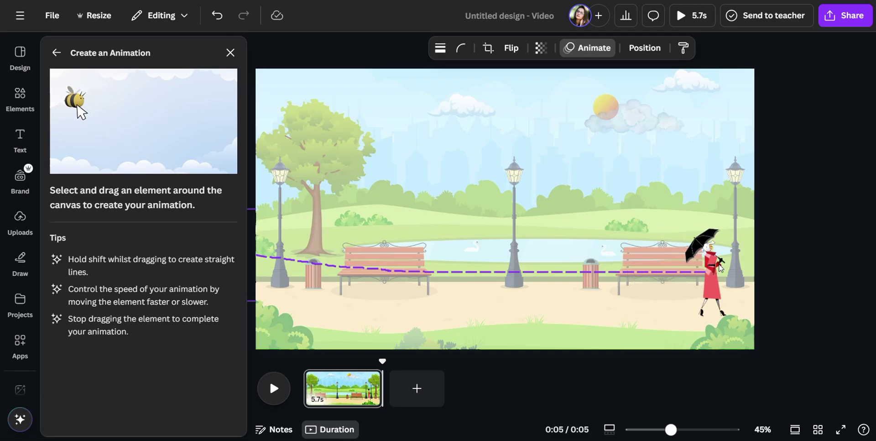
{"action": "left_click_drag", "start_coordinate": [720, 267], "coordinate": [795, 268]}
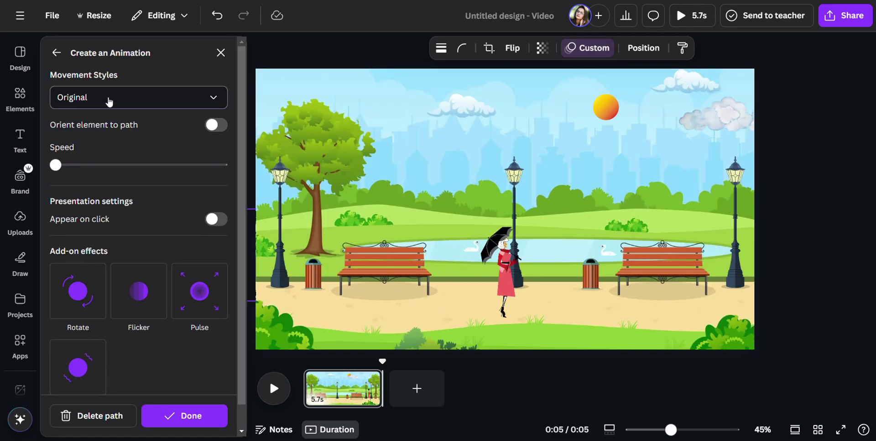
{"action": "left_click", "coordinate": [108, 102]}
{"action": "left_click", "coordinate": [109, 178]}
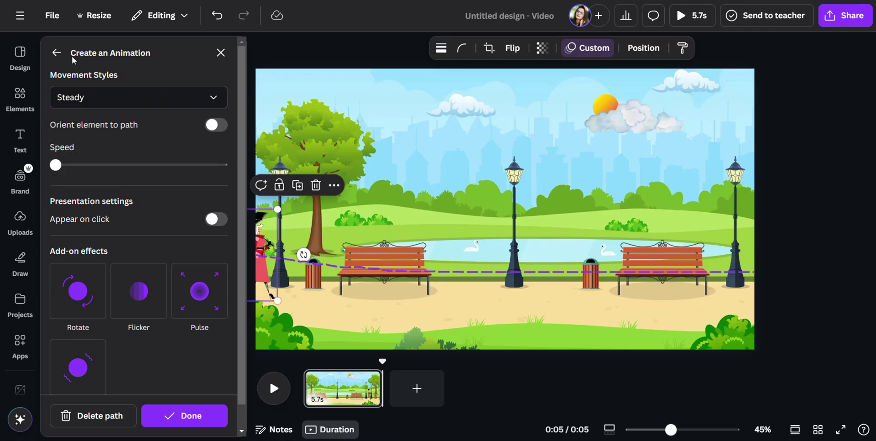
{"action": "left_click", "coordinate": [56, 53]}
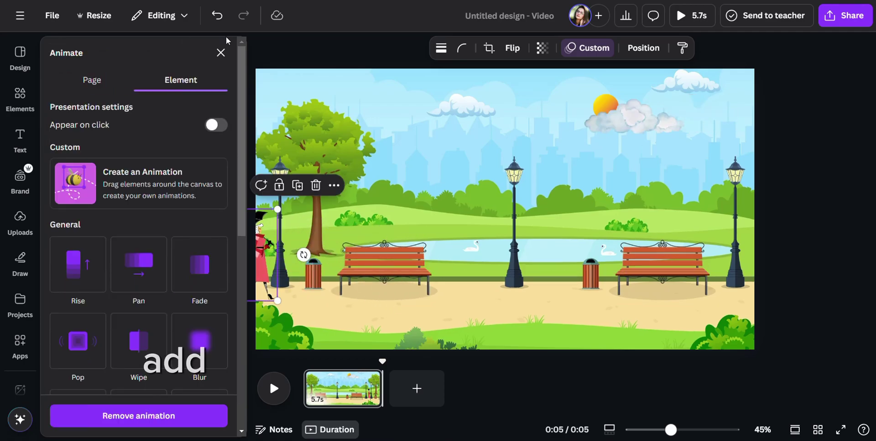
{"action": "left_click", "coordinate": [221, 53]}
Add the walking couple graphic, shrunk and placed beside the left bench
{"action": "left_click", "coordinate": [133, 290]}
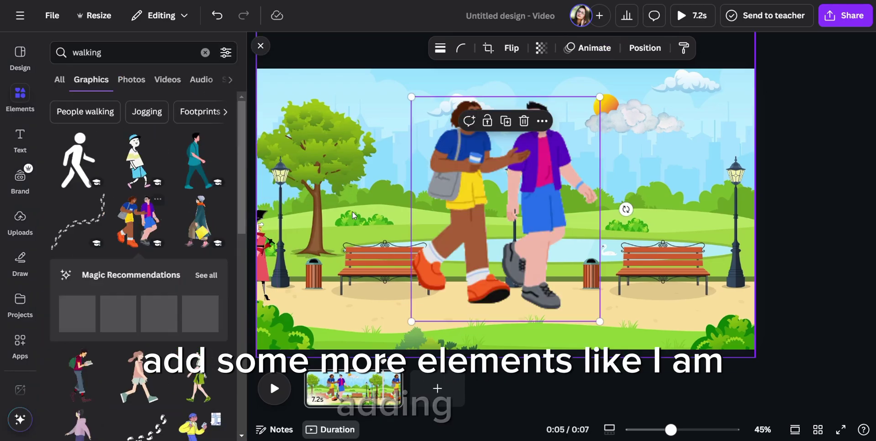
{"action": "left_click_drag", "start_coordinate": [599, 97], "coordinate": [446, 280]}
{"action": "left_click_drag", "start_coordinate": [431, 305], "coordinate": [411, 236]}
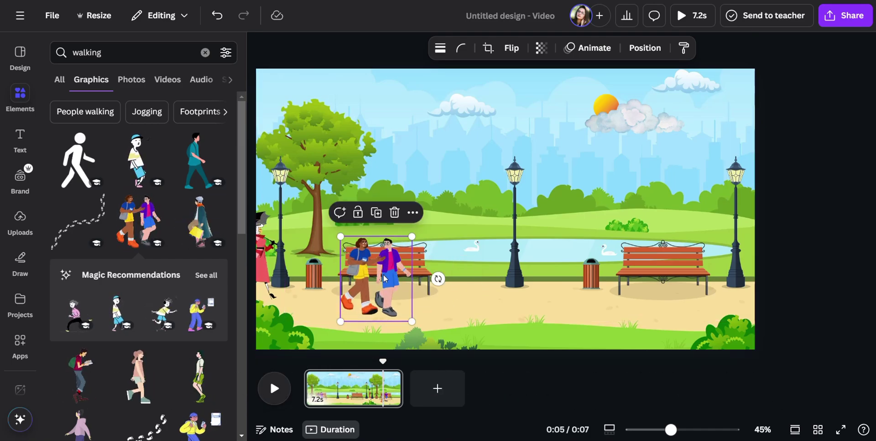
{"action": "left_click_drag", "start_coordinate": [370, 278], "coordinate": [358, 294]}
Animate the couple along a rightward custom path with Steady movement at the lowest speed
{"action": "left_click", "coordinate": [588, 47]}
{"action": "left_click", "coordinate": [160, 175]}
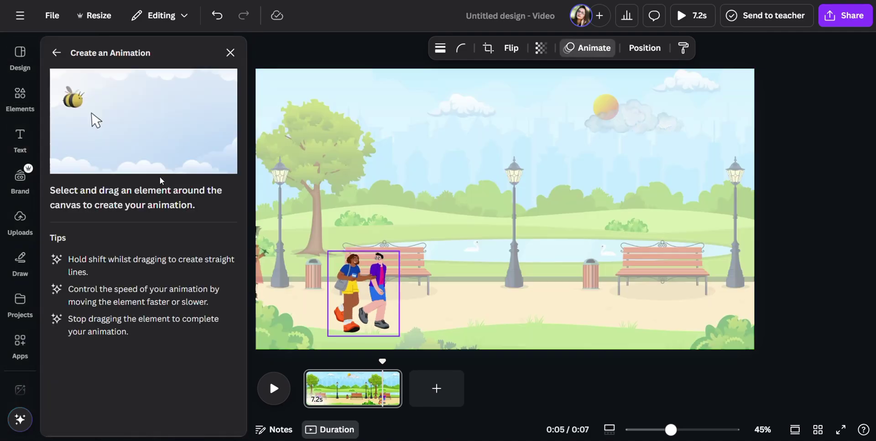
{"action": "left_click_drag", "start_coordinate": [385, 314], "coordinate": [801, 299]}
{"action": "left_click", "coordinate": [171, 106]}
{"action": "left_click", "coordinate": [155, 179]}
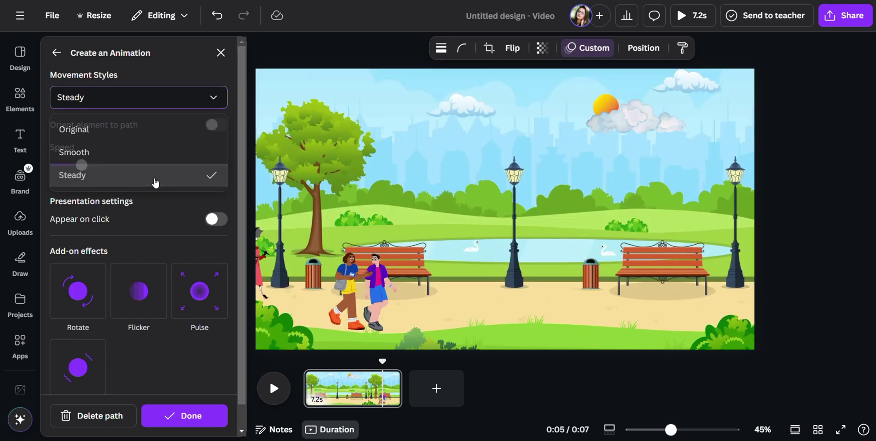
{"action": "left_click_drag", "start_coordinate": [81, 169], "coordinate": [59, 168]}
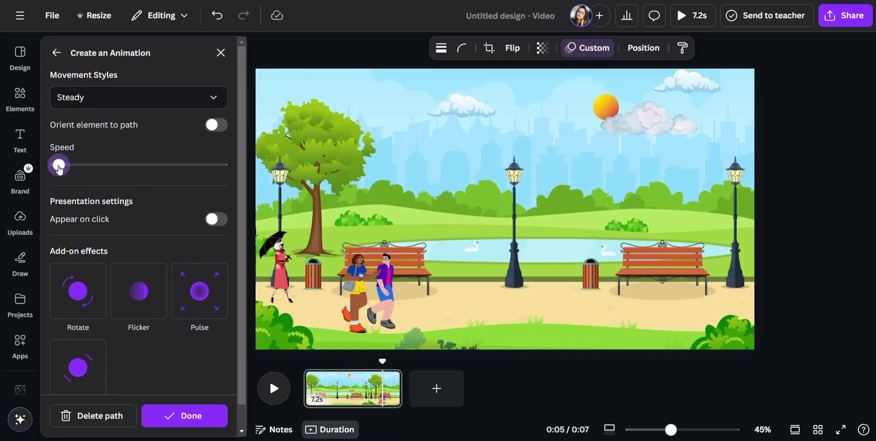
{"action": "left_click", "coordinate": [221, 53]}
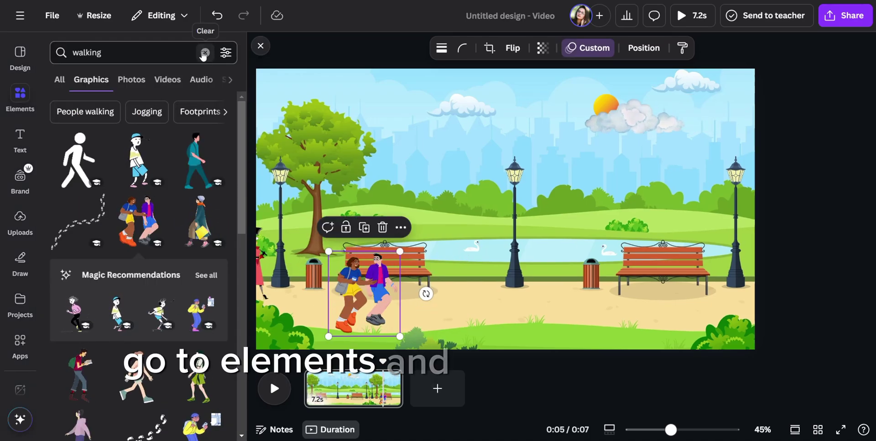
Search 'sitting' graphics and seat a shrunk reading woman on the right bench
{"action": "left_click", "coordinate": [205, 53]}
{"action": "type", "text": "sitting"}
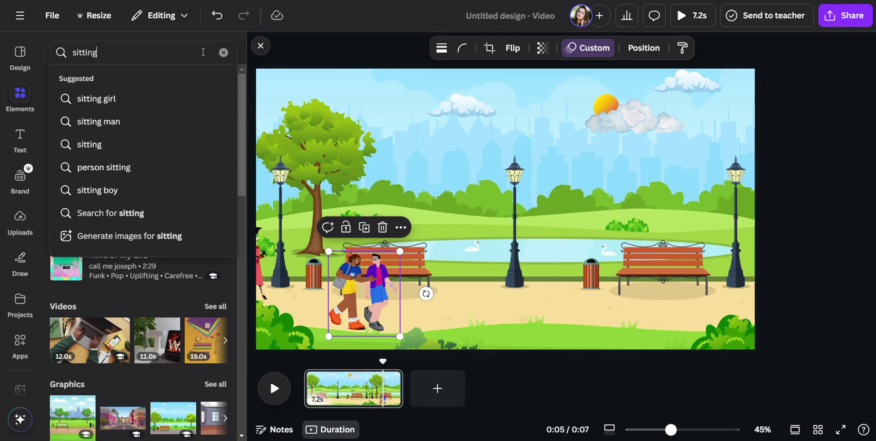
{"action": "key", "text": "Return"}
{"action": "left_click", "coordinate": [223, 140]}
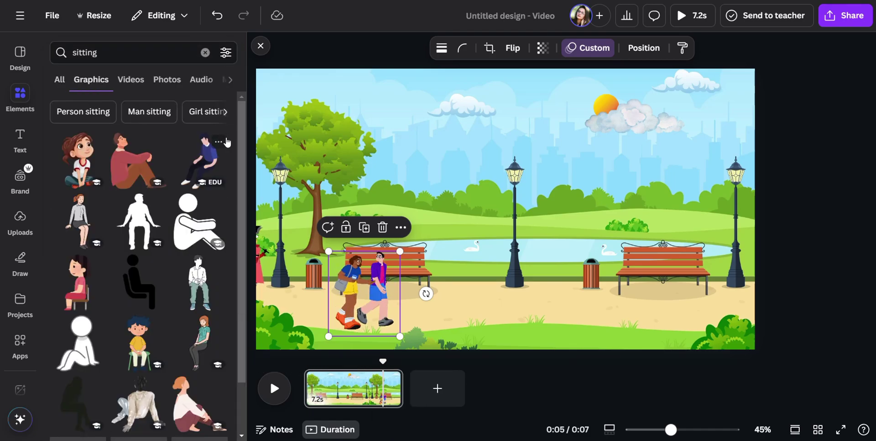
{"action": "scroll", "coordinate": [242, 434], "scroll_direction": "down", "scroll_amount": 10}
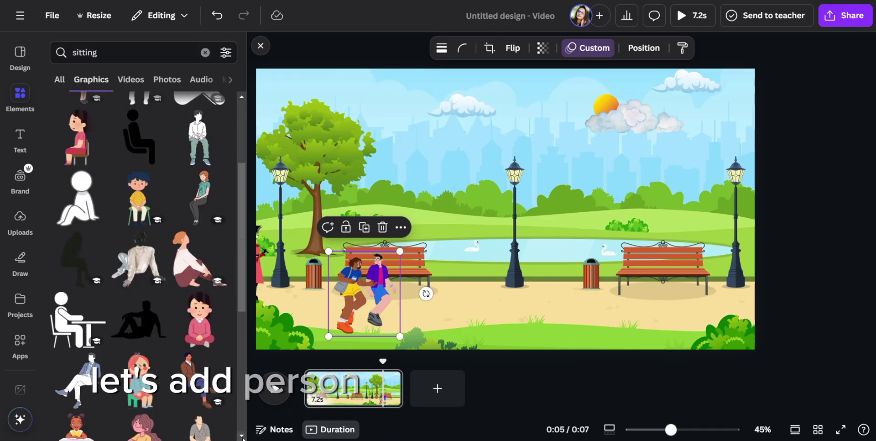
{"action": "scroll", "coordinate": [242, 433], "scroll_direction": "down", "scroll_amount": 3}
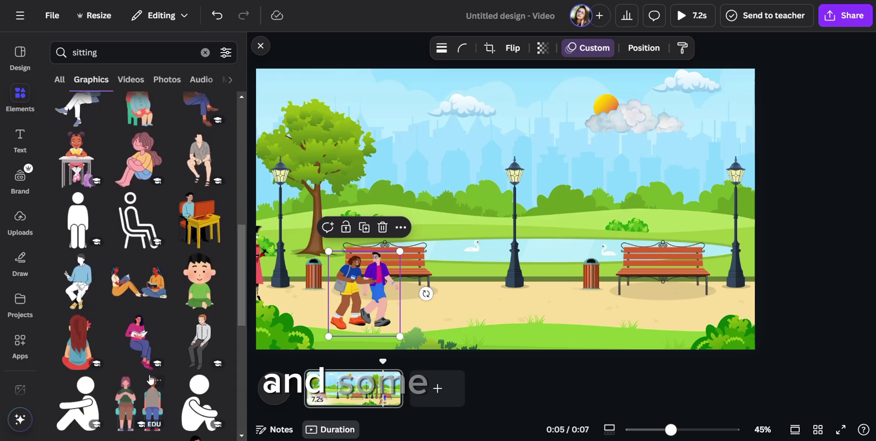
{"action": "left_click", "coordinate": [134, 342]}
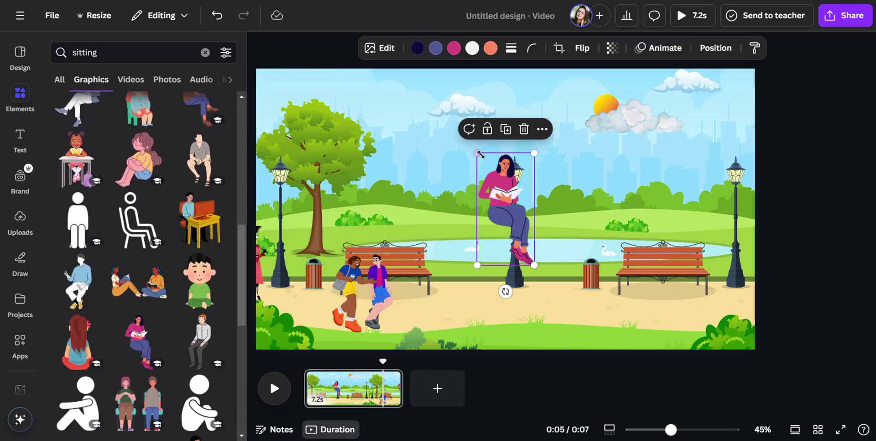
{"action": "left_click_drag", "start_coordinate": [480, 146], "coordinate": [510, 217]}
{"action": "left_click_drag", "start_coordinate": [522, 245], "coordinate": [634, 267]}
{"action": "left_click", "coordinate": [673, 313]}
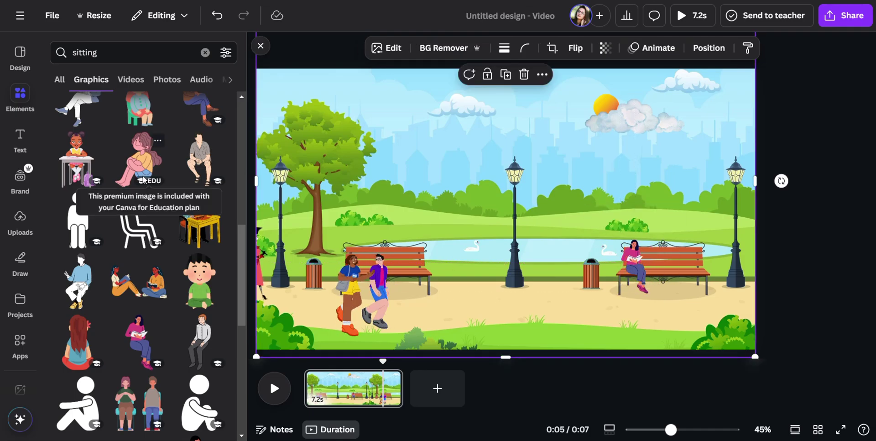
Add the two reading women, shrink them and place them on the grass beyond the pond
{"action": "left_click", "coordinate": [132, 284]}
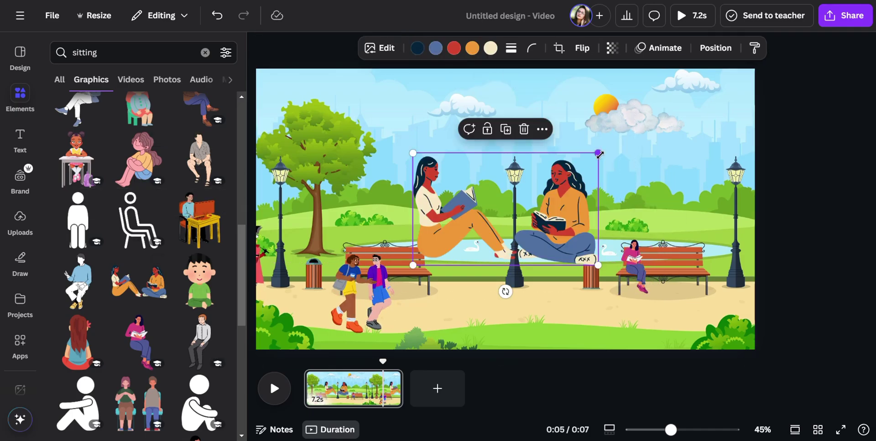
{"action": "left_click_drag", "start_coordinate": [598, 153], "coordinate": [489, 219]}
{"action": "left_click_drag", "start_coordinate": [461, 291], "coordinate": [428, 245]}
{"action": "left_click_drag", "start_coordinate": [380, 172], "coordinate": [396, 185]}
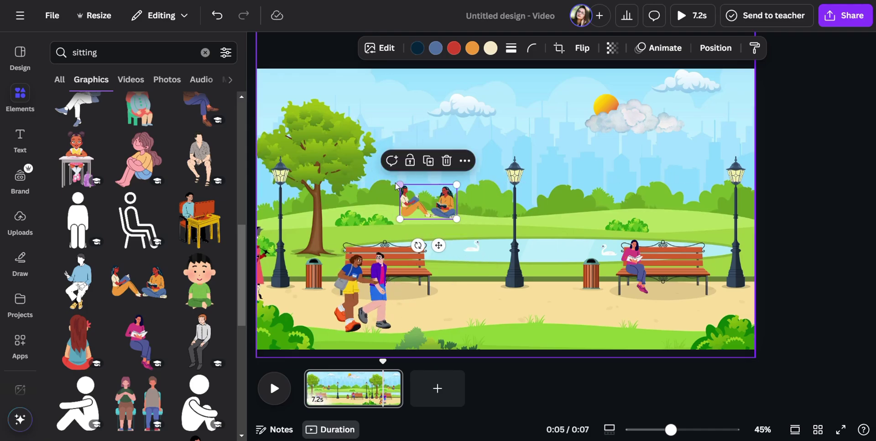
{"action": "left_click", "coordinate": [522, 309]}
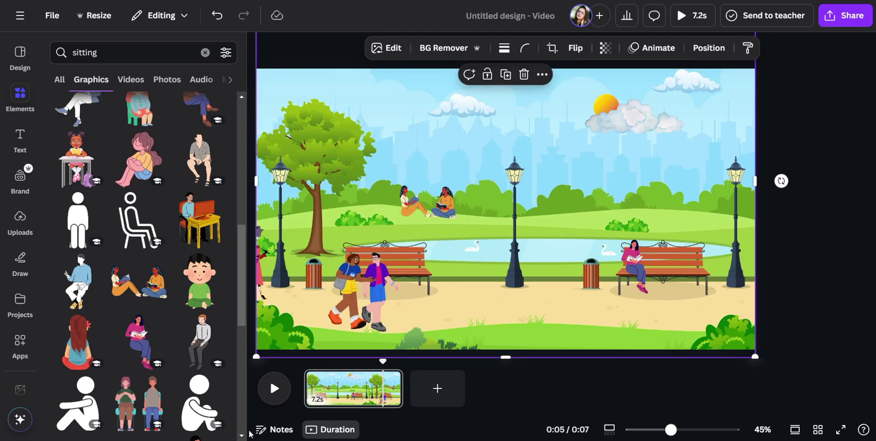
Add a sitting man in a grey shirt, shrunk and seated on the left bench
{"action": "left_click", "coordinate": [206, 357]}
{"action": "left_click_drag", "start_coordinate": [529, 152], "coordinate": [510, 197]}
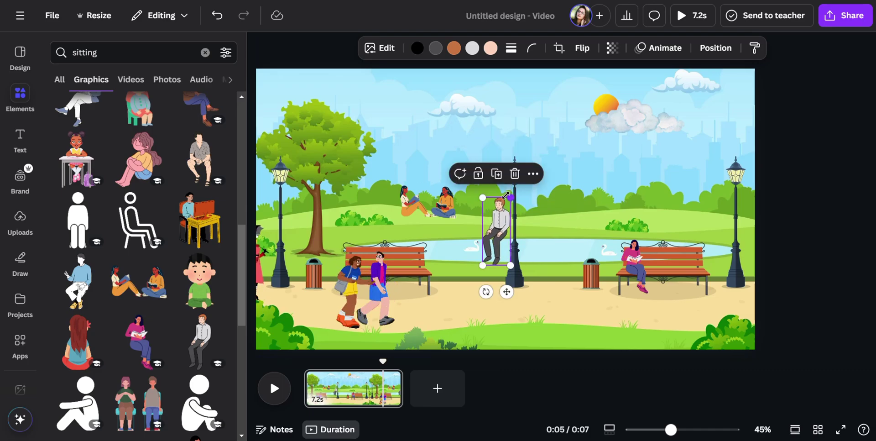
{"action": "left_click_drag", "start_coordinate": [482, 240], "coordinate": [407, 262]}
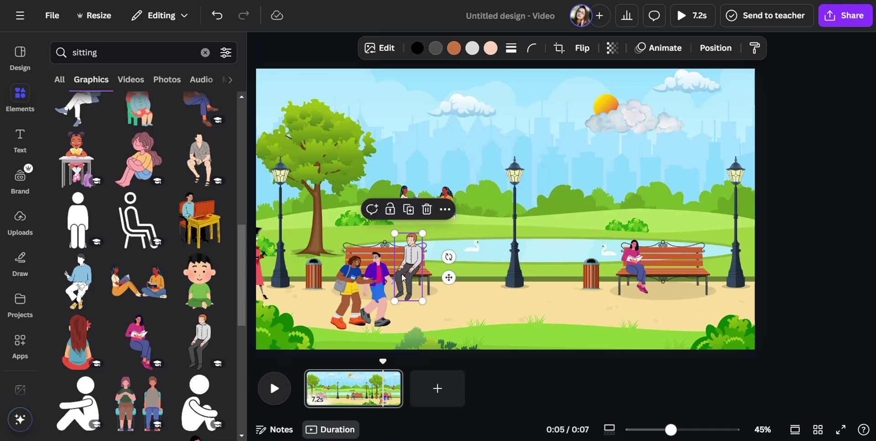
{"action": "left_click", "coordinate": [465, 297]}
Reselect the sitting man and play the park page animation from the start
{"action": "left_click", "coordinate": [372, 292]}
{"action": "left_click", "coordinate": [419, 248]}
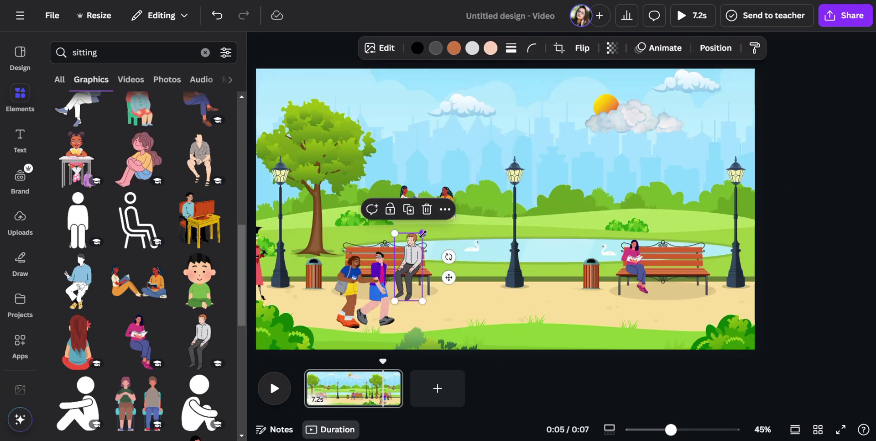
{"action": "left_click", "coordinate": [274, 388]}
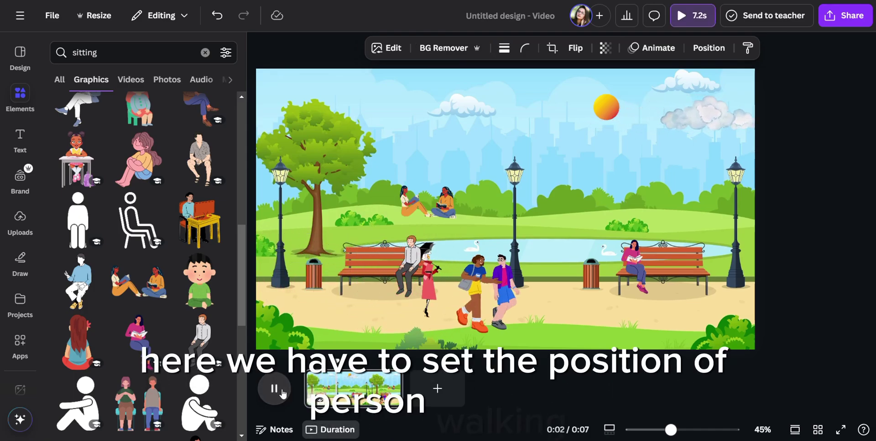
Drag the walking couple and umbrella woman layers to the top, then play to check
{"action": "left_click", "coordinate": [709, 49]}
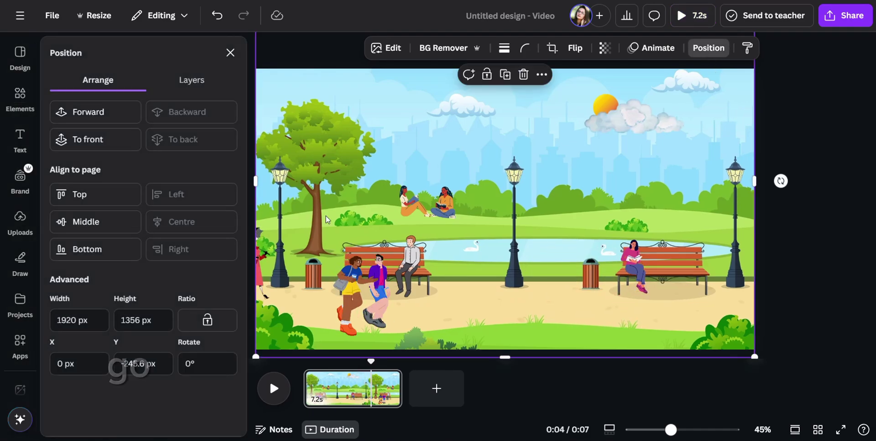
{"action": "left_click", "coordinate": [198, 85]}
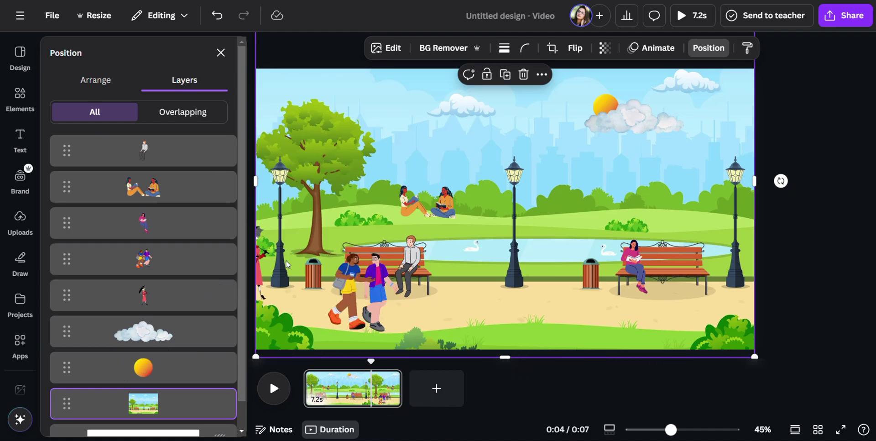
{"action": "left_click", "coordinate": [158, 260]}
{"action": "left_click_drag", "start_coordinate": [157, 259], "coordinate": [173, 152]}
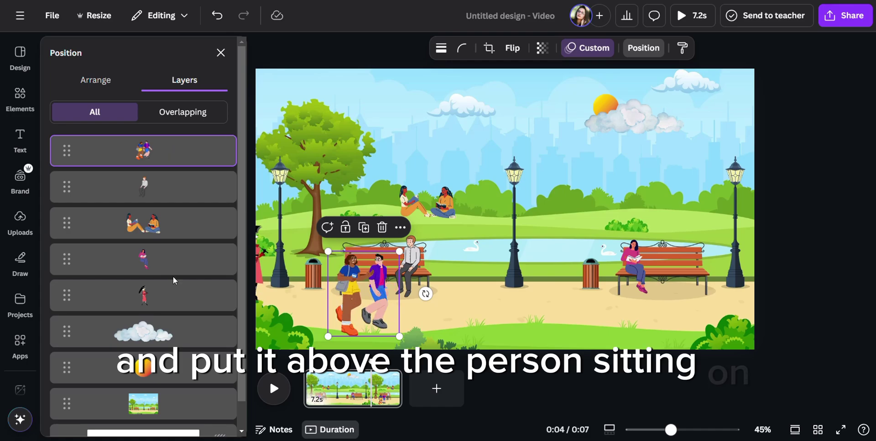
{"action": "left_click", "coordinate": [177, 295]}
{"action": "left_click_drag", "start_coordinate": [177, 295], "coordinate": [179, 179]}
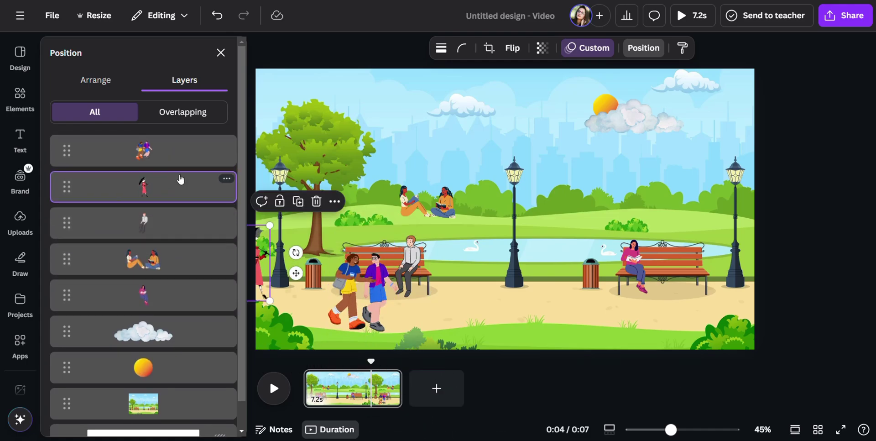
{"action": "left_click", "coordinate": [273, 397]}
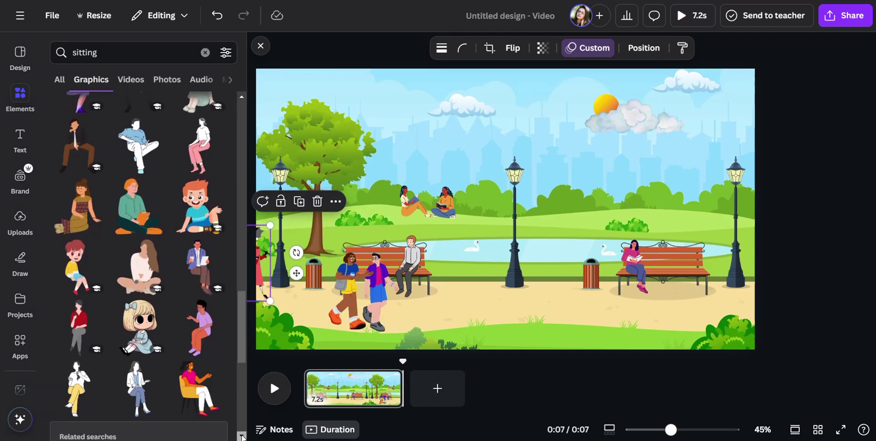
{"action": "scroll", "coordinate": [242, 437], "scroll_direction": "down", "scroll_amount": 2}
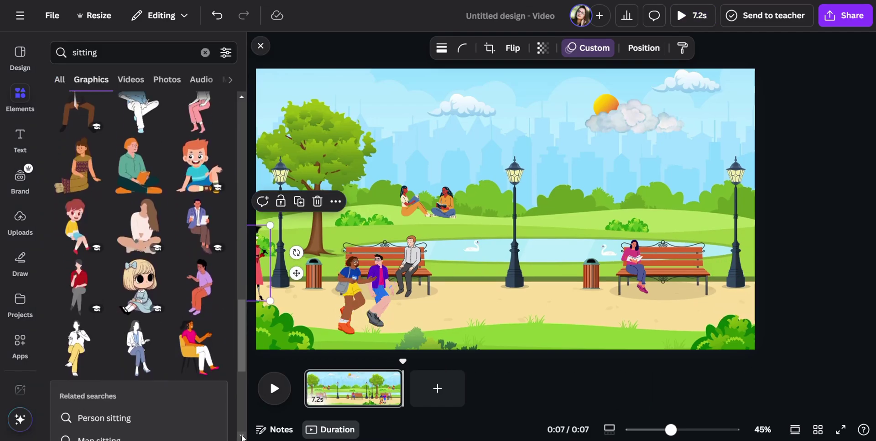
Add a sitting-woman graphic and seat her on the left bench beside the man
{"action": "left_click", "coordinate": [133, 351]}
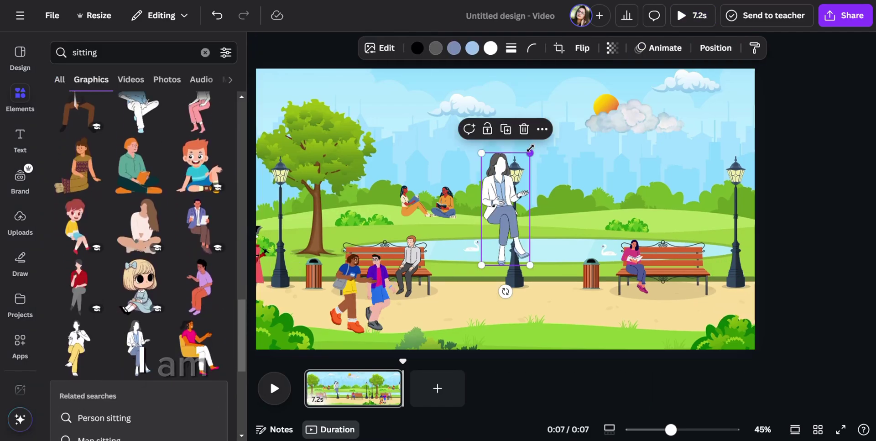
{"action": "left_click_drag", "start_coordinate": [529, 153], "coordinate": [506, 209]}
{"action": "left_click_drag", "start_coordinate": [491, 240], "coordinate": [362, 268]}
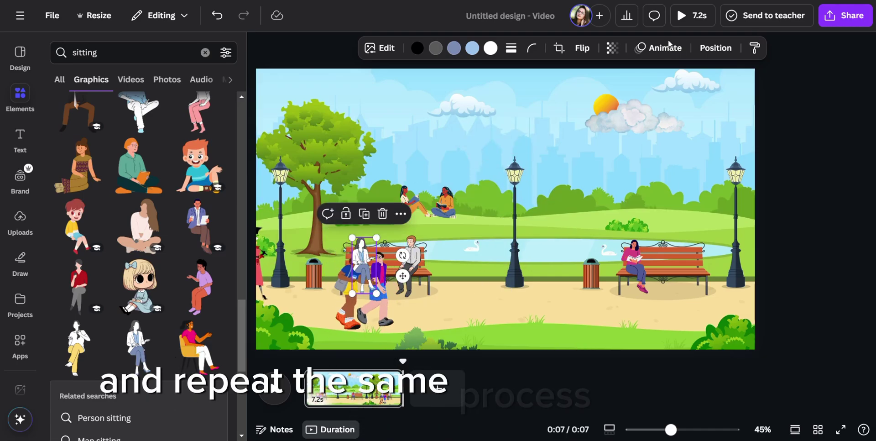
Layer the woman behind the walking couple, preview the scene, and add a new blank page
{"action": "left_click", "coordinate": [703, 53]}
{"action": "left_click_drag", "start_coordinate": [180, 161], "coordinate": [183, 279]}
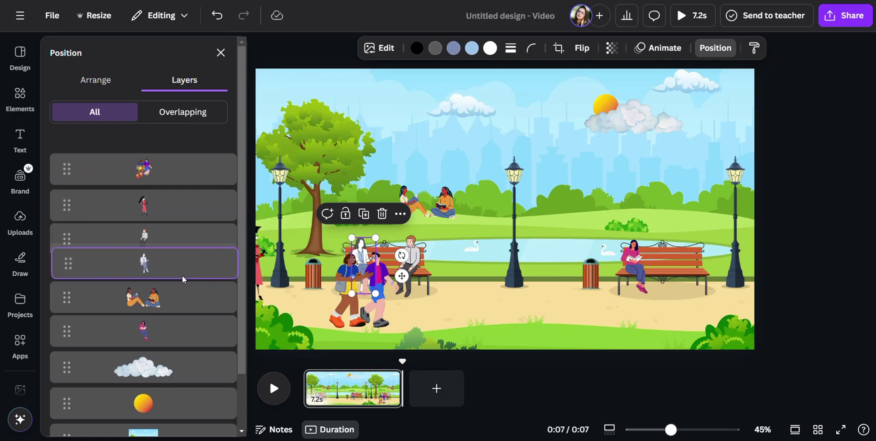
{"action": "left_click", "coordinate": [273, 388]}
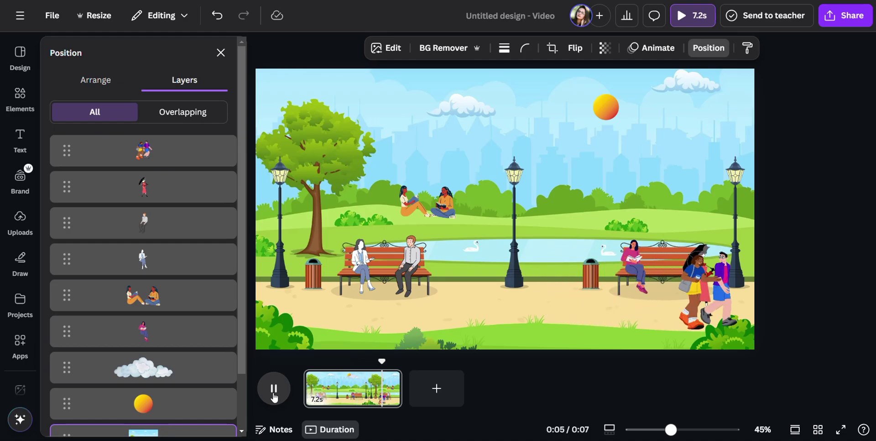
{"action": "left_click", "coordinate": [446, 393]}
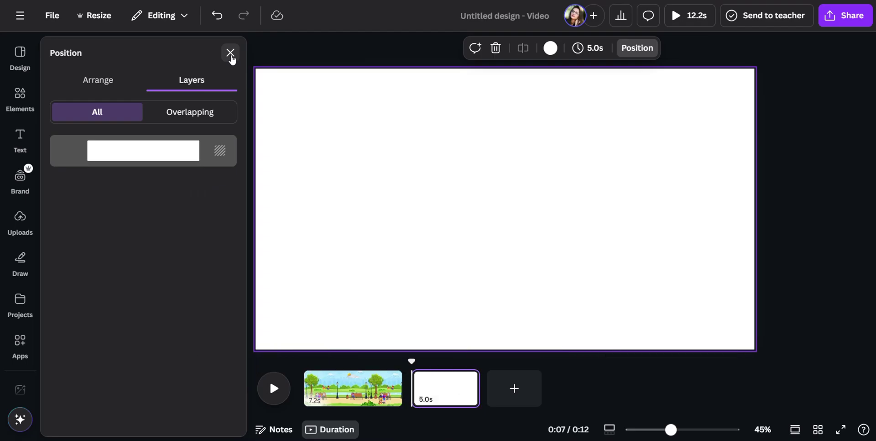
Search Elements for 'city' and add the city street graphic to page 2
{"action": "left_click", "coordinate": [231, 53]}
{"action": "left_click", "coordinate": [205, 52]}
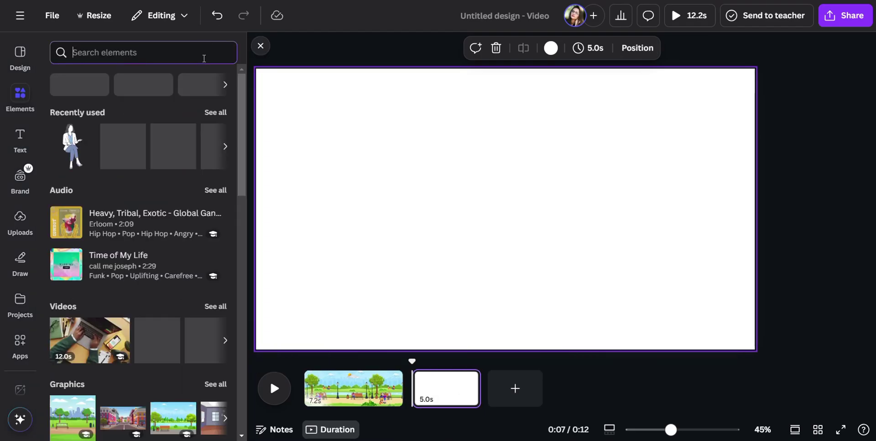
{"action": "type", "text": "city"}
{"action": "key", "text": "Return"}
{"action": "left_click", "coordinate": [216, 139]}
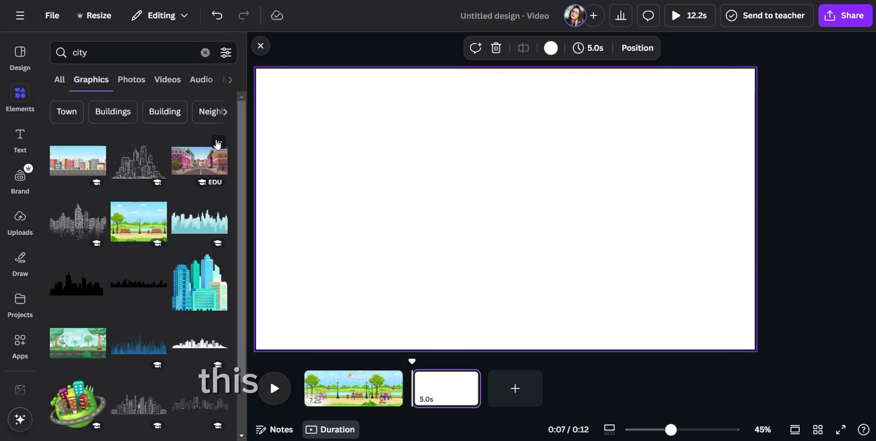
{"action": "left_click", "coordinate": [188, 170]}
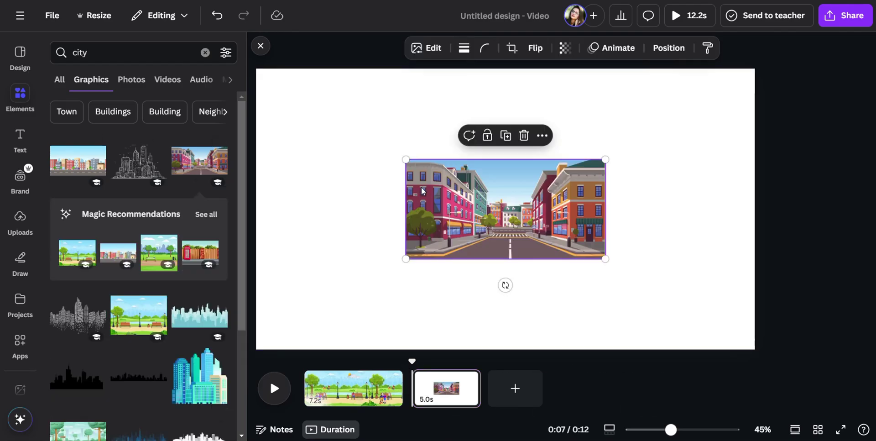
Enlarge and align the street graphic past the page edges as the background
{"action": "left_click_drag", "start_coordinate": [422, 192], "coordinate": [273, 101]}
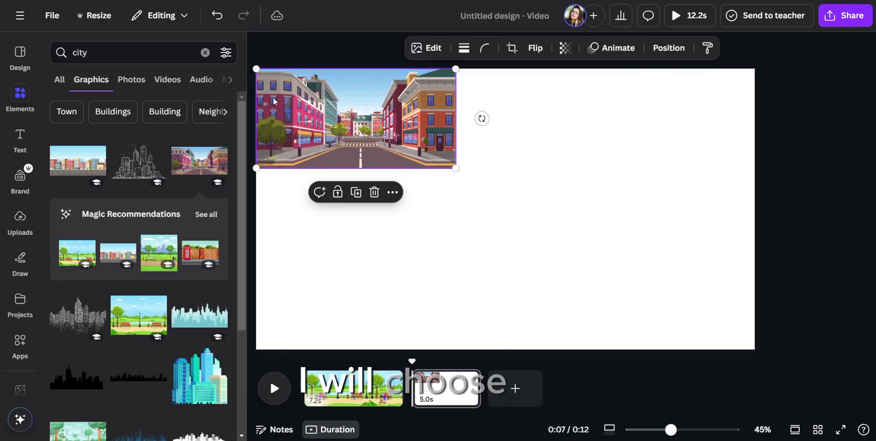
{"action": "left_click_drag", "start_coordinate": [455, 167], "coordinate": [716, 366]}
{"action": "left_click_drag", "start_coordinate": [486, 270], "coordinate": [486, 306]}
{"action": "left_click_drag", "start_coordinate": [755, 106], "coordinate": [831, 69]}
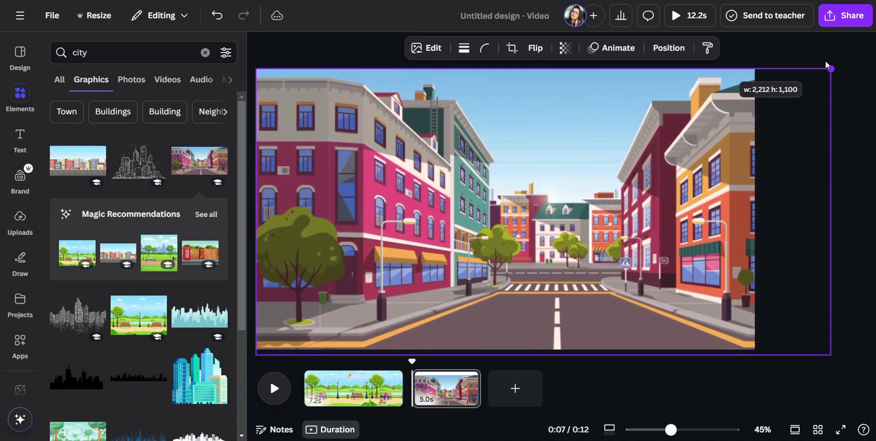
{"action": "left_click_drag", "start_coordinate": [658, 210], "coordinate": [596, 196]}
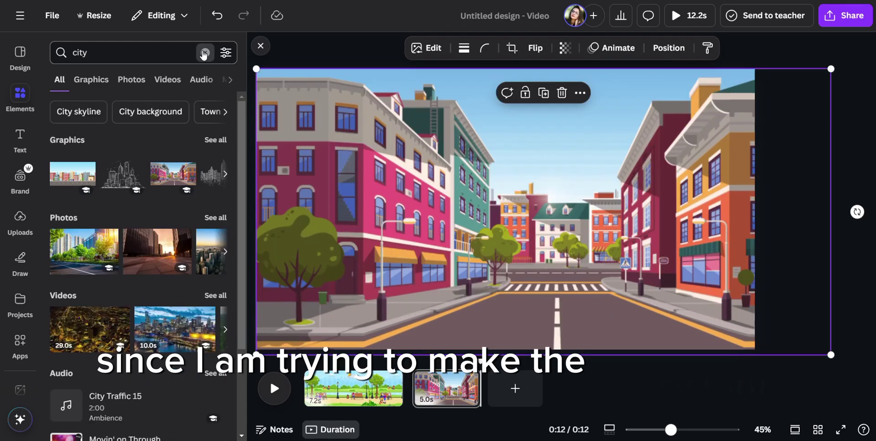
Add the walking couple from Recently used, shrunk onto the left sidewalk
{"action": "left_click", "coordinate": [206, 52]}
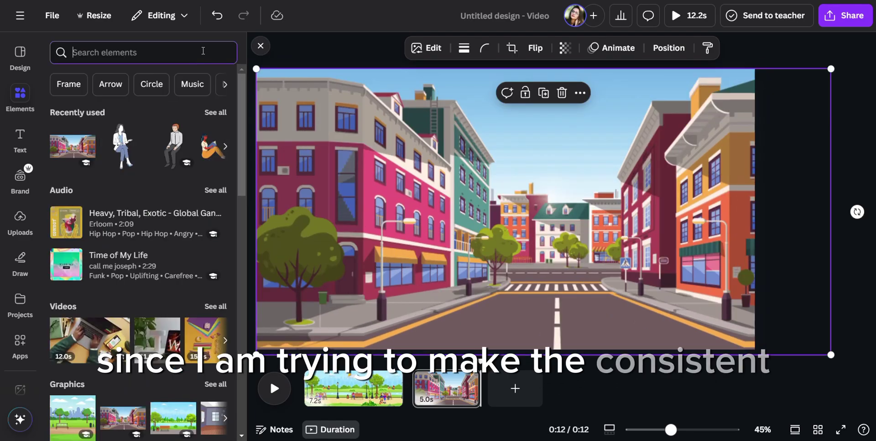
{"action": "left_click", "coordinate": [216, 112]}
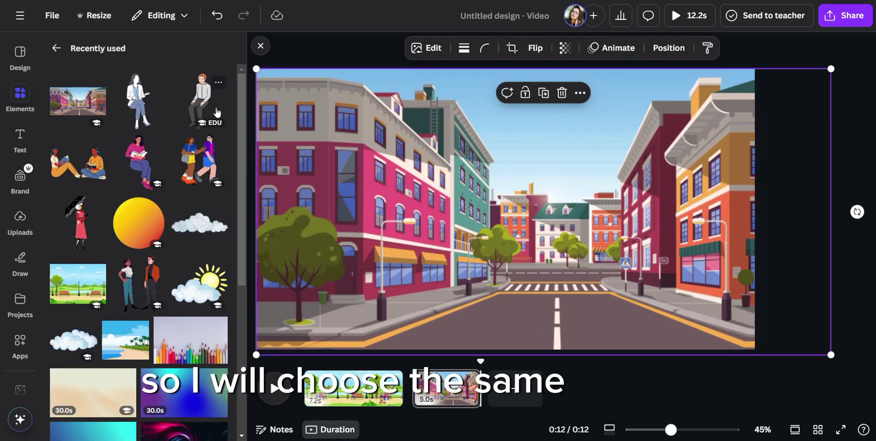
{"action": "left_click", "coordinate": [204, 162]}
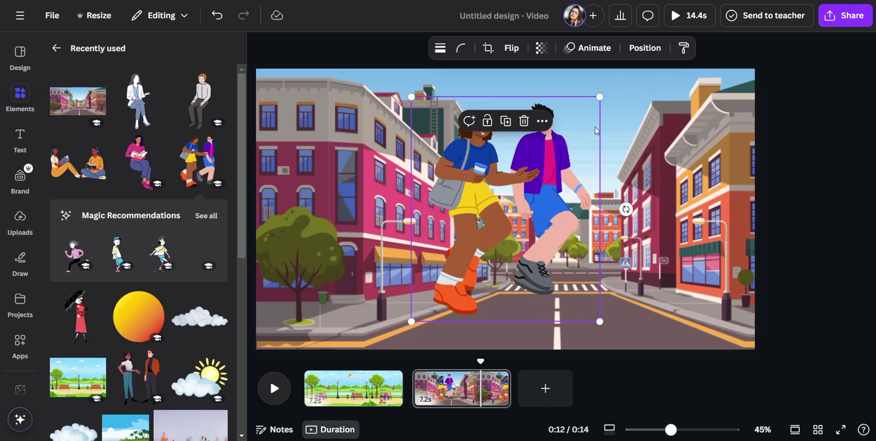
{"action": "left_click_drag", "start_coordinate": [596, 98], "coordinate": [490, 225]}
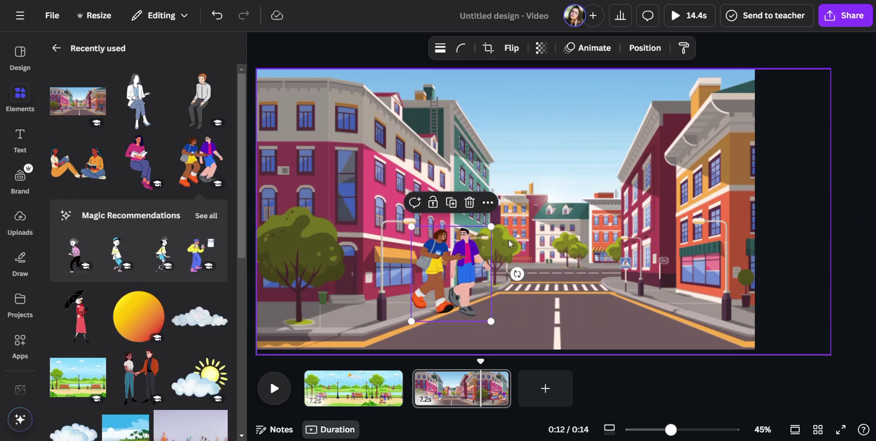
{"action": "left_click_drag", "start_coordinate": [464, 289], "coordinate": [348, 311]}
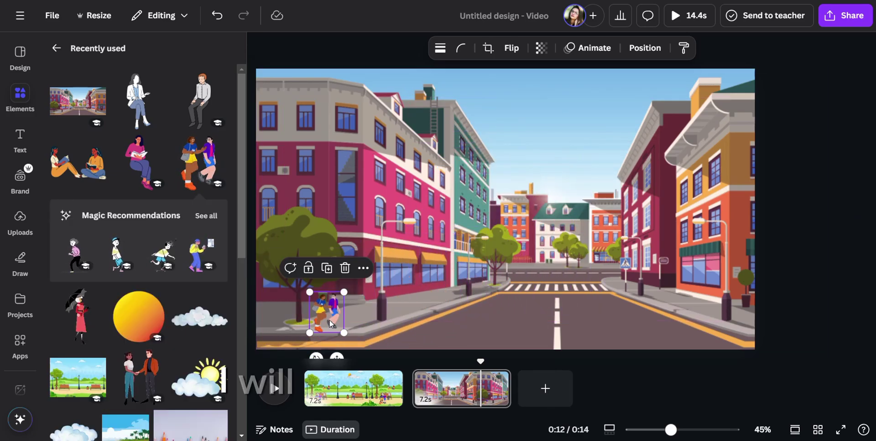
Give the couple a Steady custom motion path walking right across the street
{"action": "left_click", "coordinate": [583, 49]}
{"action": "left_click", "coordinate": [185, 191]}
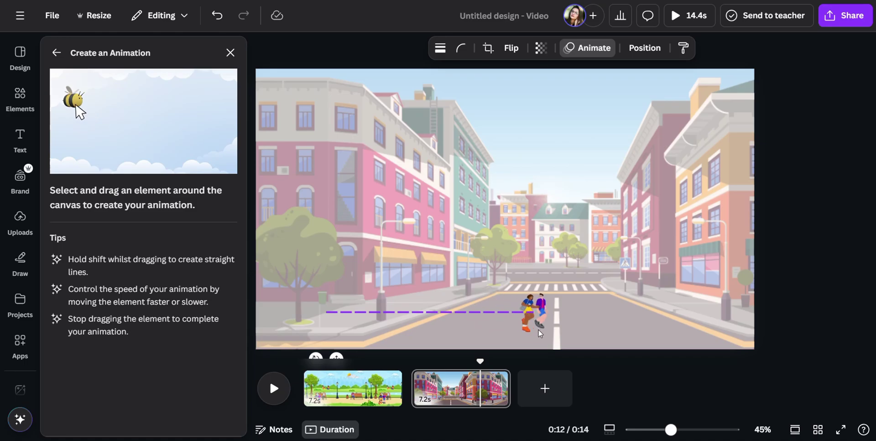
{"action": "left_click_drag", "start_coordinate": [691, 328], "coordinate": [789, 328]}
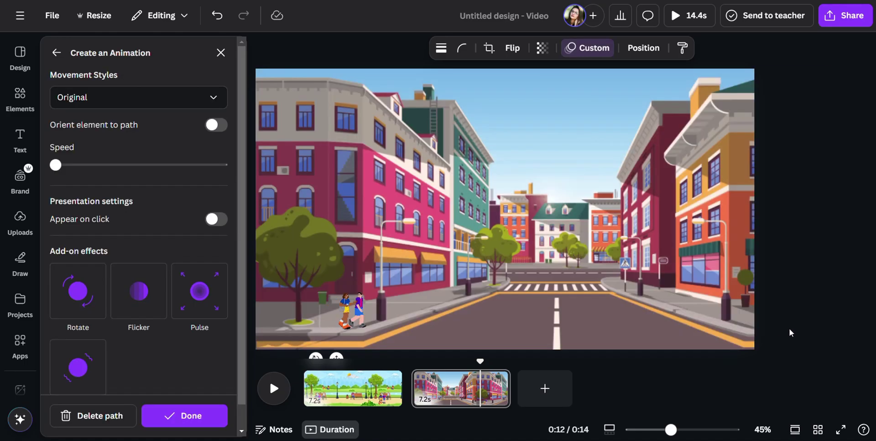
{"action": "left_click", "coordinate": [146, 104]}
{"action": "left_click", "coordinate": [126, 175]}
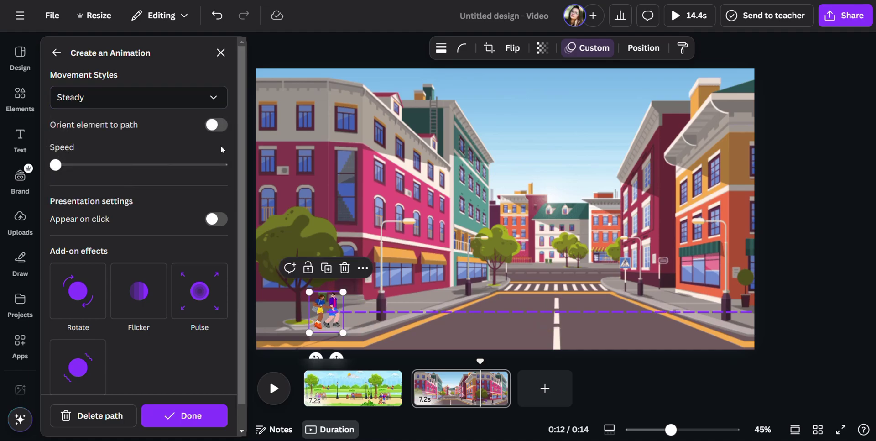
{"action": "left_click", "coordinate": [221, 52]}
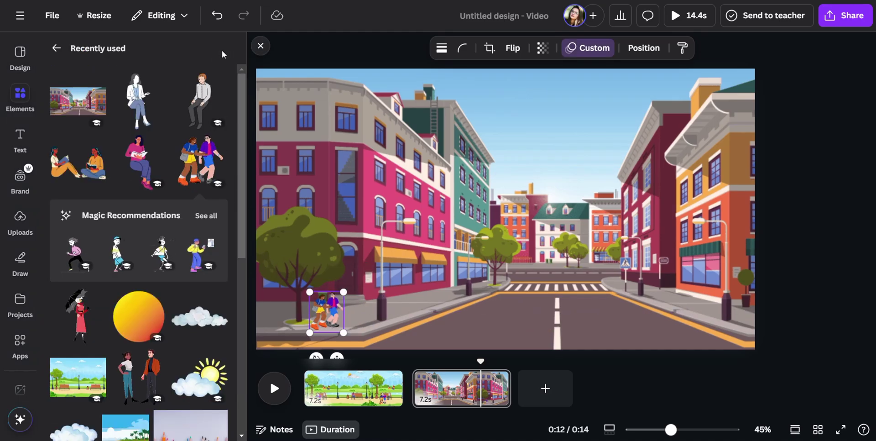
Add the umbrella woman, shrunk small near the distant crossing
{"action": "left_click", "coordinate": [78, 315]}
{"action": "left_click_drag", "start_coordinate": [561, 106], "coordinate": [525, 230]}
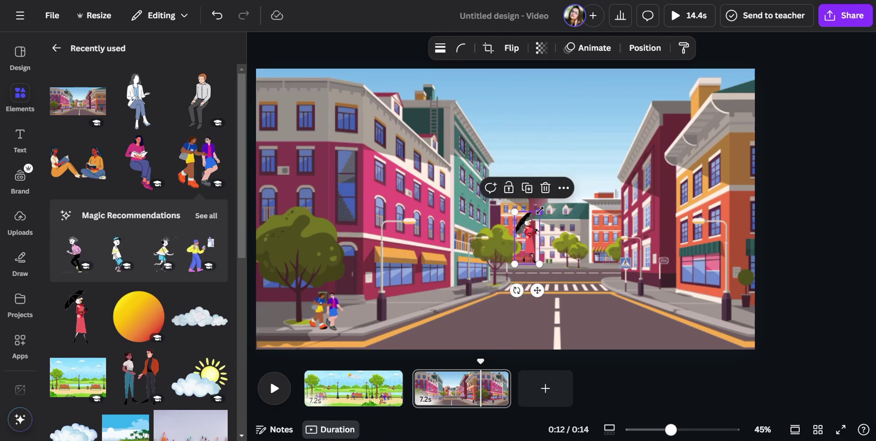
{"action": "left_click_drag", "start_coordinate": [539, 262], "coordinate": [515, 255]}
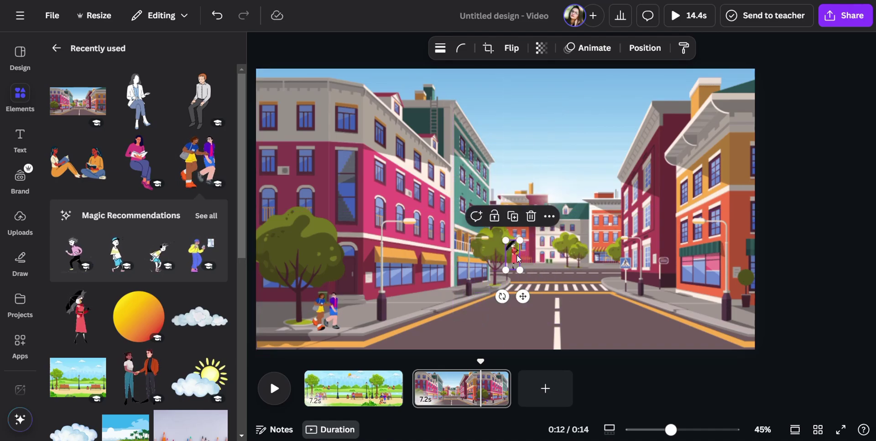
Create a custom rightward motion path for the small woman along the far street
{"action": "left_click", "coordinate": [588, 47]}
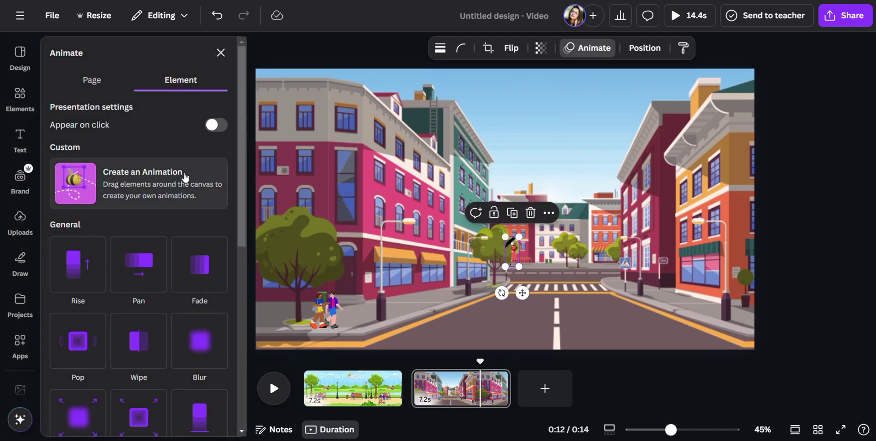
{"action": "left_click", "coordinate": [124, 178]}
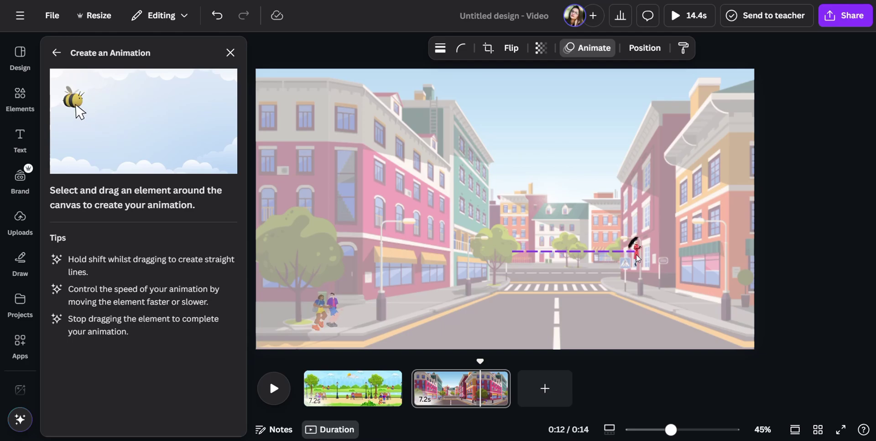
{"action": "left_click_drag", "start_coordinate": [637, 258], "coordinate": [638, 258]}
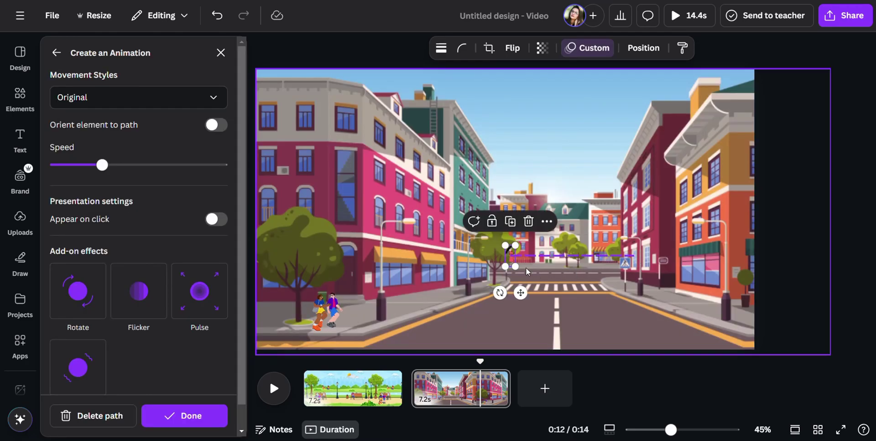
Shorten her timeline duration and set her speed to minimum with Steady movement
{"action": "left_click", "coordinate": [547, 222]}
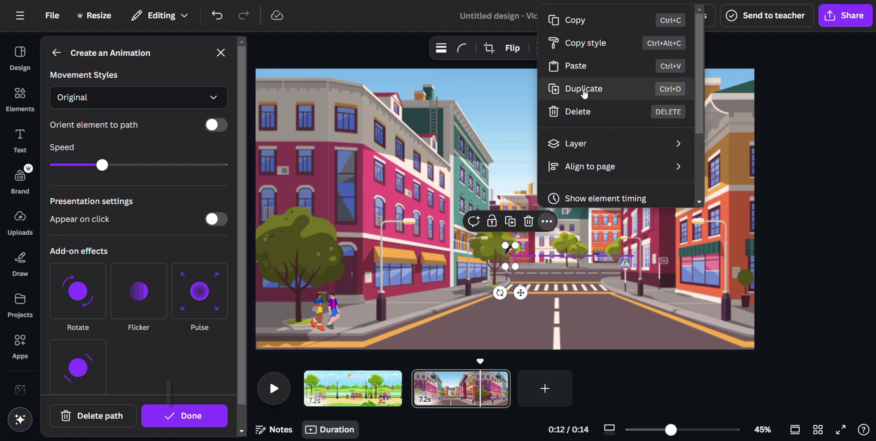
{"action": "left_click", "coordinate": [582, 198]}
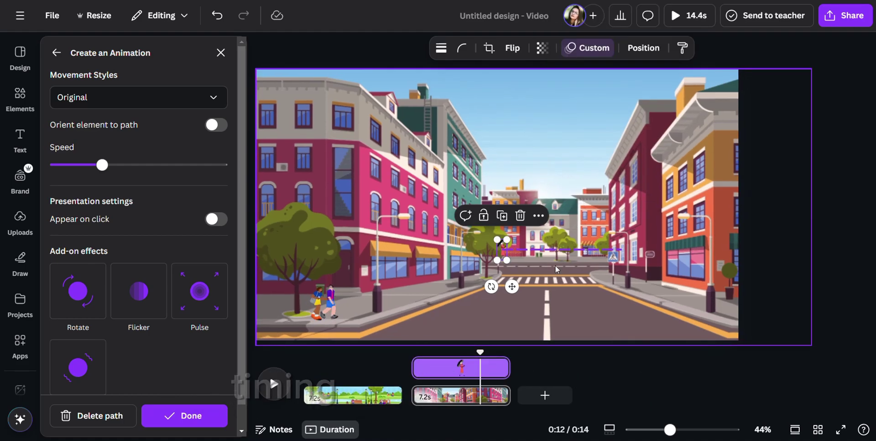
{"action": "left_click_drag", "start_coordinate": [505, 365], "coordinate": [487, 369]}
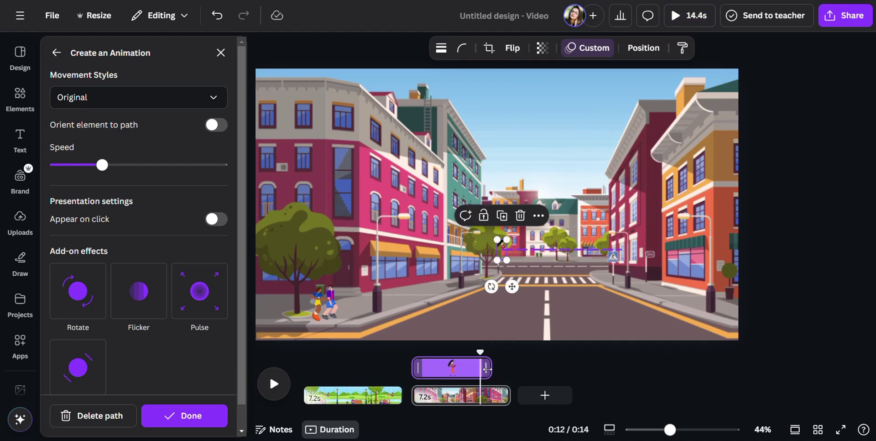
{"action": "left_click_drag", "start_coordinate": [101, 165], "coordinate": [8, 164]}
{"action": "left_click", "coordinate": [102, 98]}
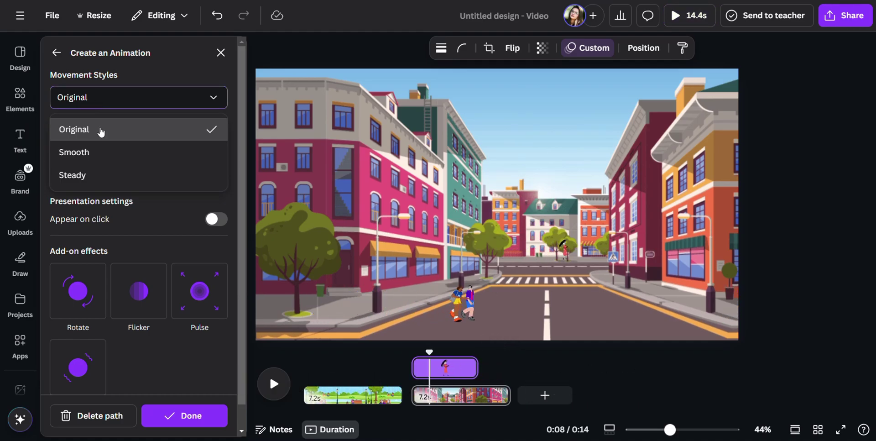
{"action": "left_click", "coordinate": [104, 172]}
{"action": "key", "text": "Escape"}
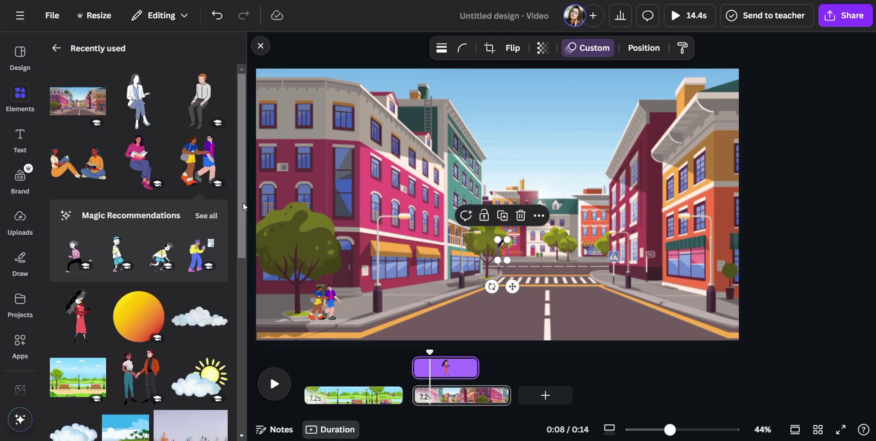
Search Elements for 'walking' and add the woman with shopping bags
{"action": "left_click", "coordinate": [56, 48]}
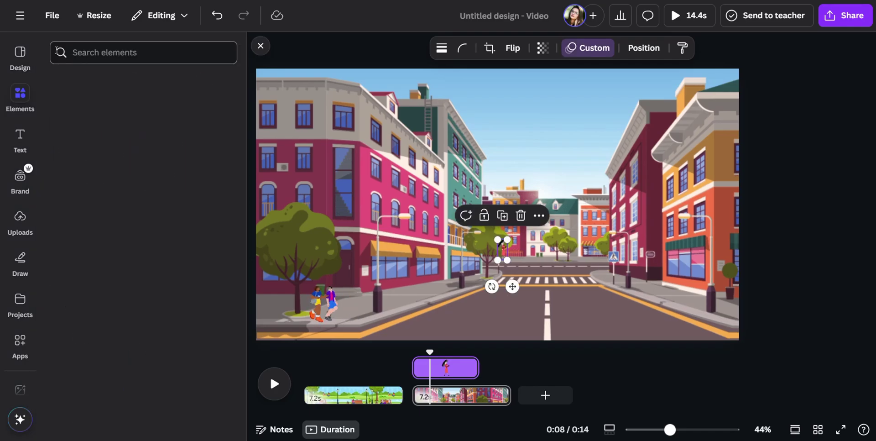
{"action": "left_click", "coordinate": [188, 53]}
{"action": "type", "text": "walking"}
{"action": "key", "text": "Return"}
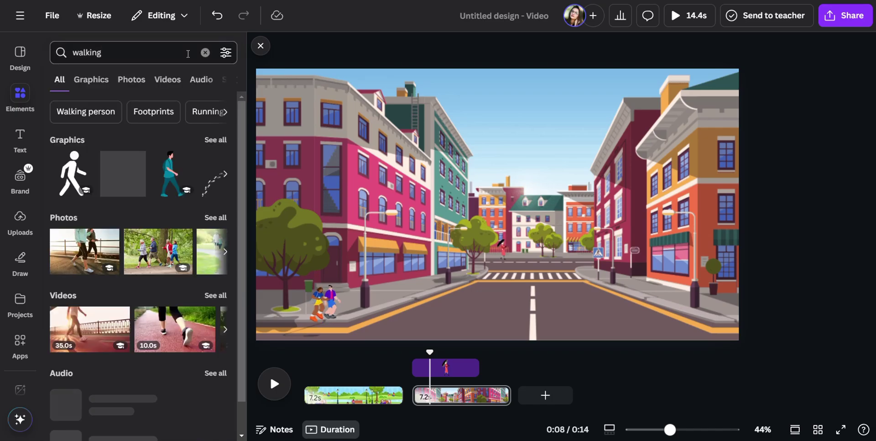
{"action": "left_click", "coordinate": [211, 139]}
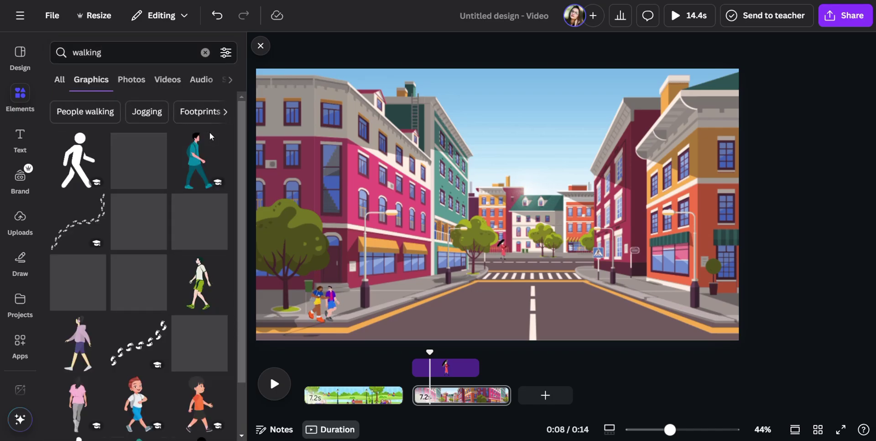
{"action": "scroll", "coordinate": [242, 436], "scroll_direction": "down", "scroll_amount": 2}
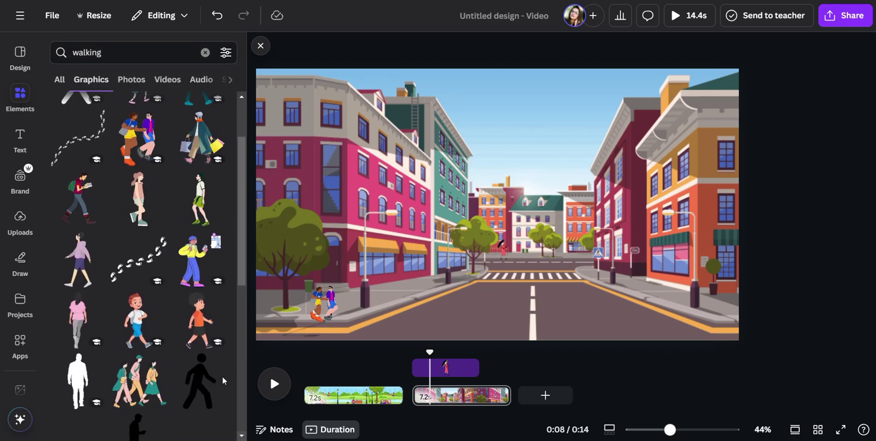
{"action": "left_click", "coordinate": [200, 137]}
Shrink her onto the bottom-right sidewalk and flip her horizontally
{"action": "left_click_drag", "start_coordinate": [585, 95], "coordinate": [675, 268]}
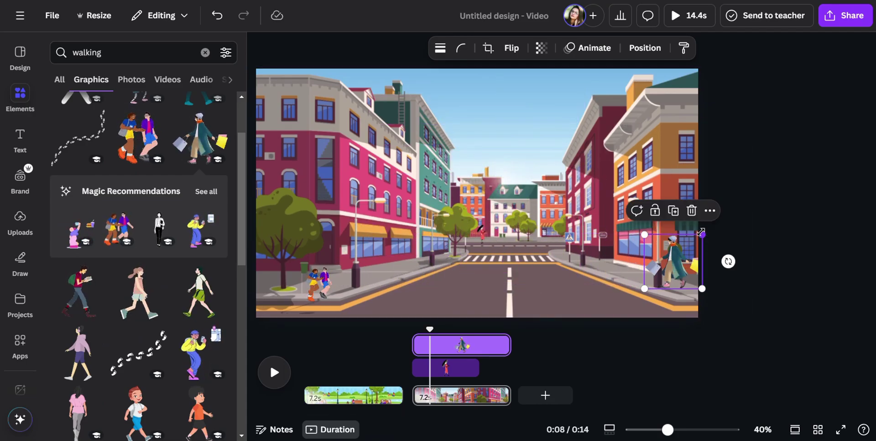
{"action": "left_click_drag", "start_coordinate": [700, 224], "coordinate": [692, 242]}
{"action": "left_click_drag", "start_coordinate": [669, 267], "coordinate": [596, 245]}
{"action": "left_click", "coordinate": [512, 48]}
{"action": "left_click", "coordinate": [491, 78]}
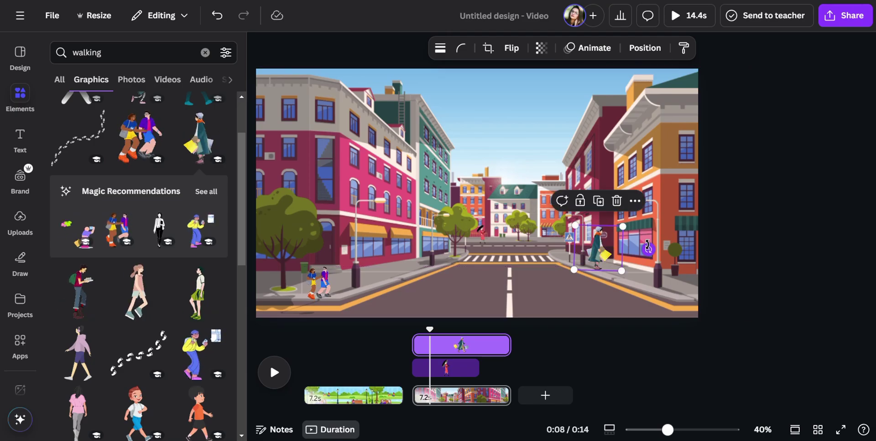
{"action": "left_click", "coordinate": [509, 49]}
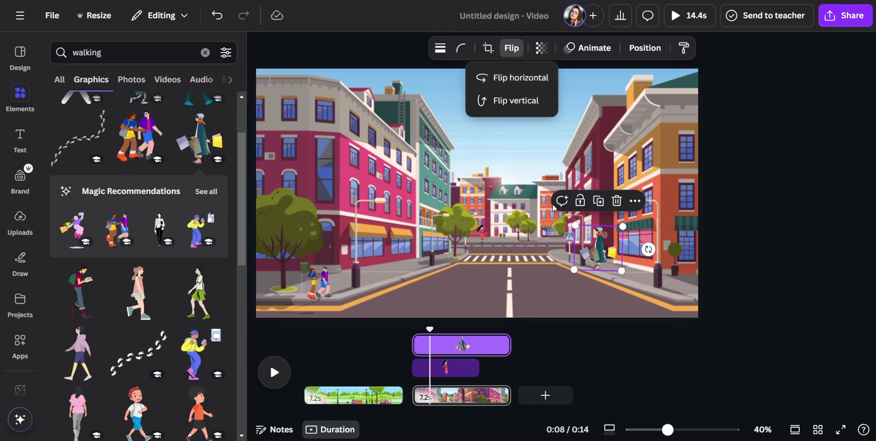
Give her a custom path walking left toward the crosswalk, Steady at slowest speed
{"action": "left_click", "coordinate": [588, 47]}
{"action": "left_click", "coordinate": [110, 178]}
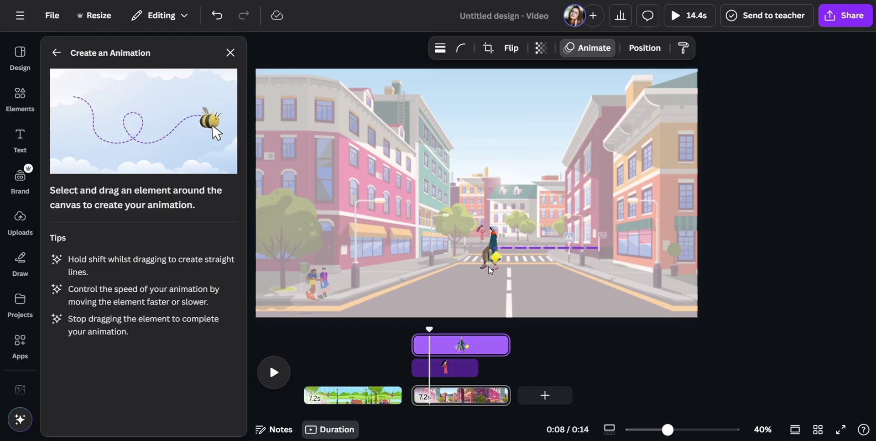
{"action": "left_click_drag", "start_coordinate": [417, 268], "coordinate": [413, 269]}
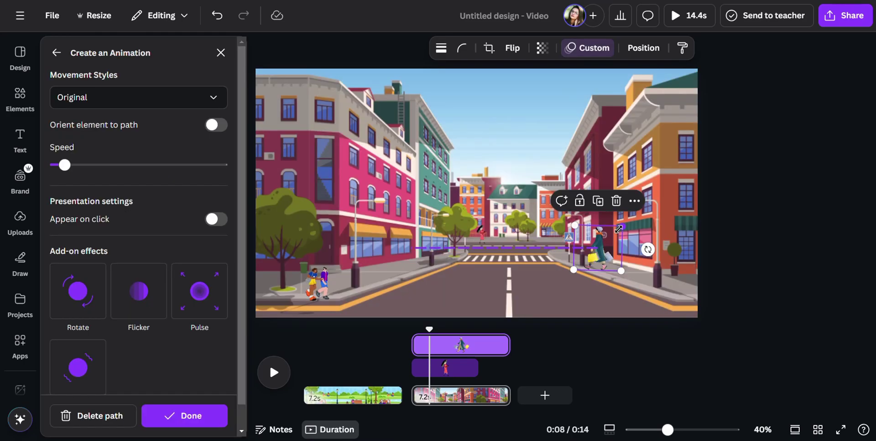
{"action": "left_click_drag", "start_coordinate": [623, 226], "coordinate": [610, 239]}
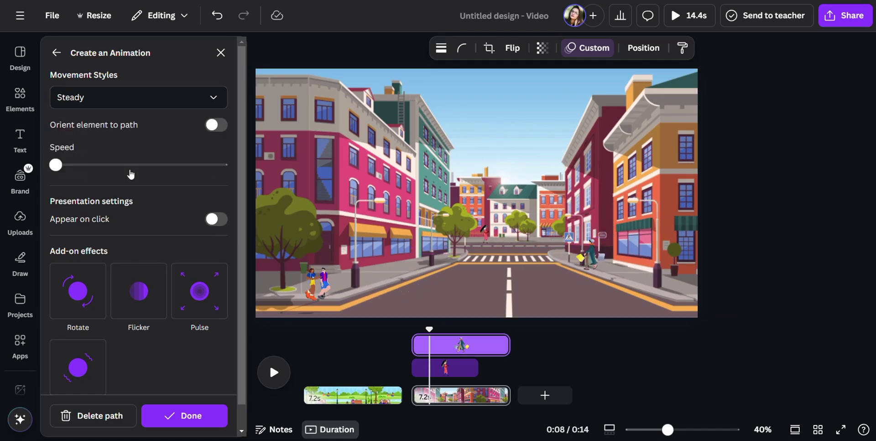
{"action": "left_click", "coordinate": [181, 413]}
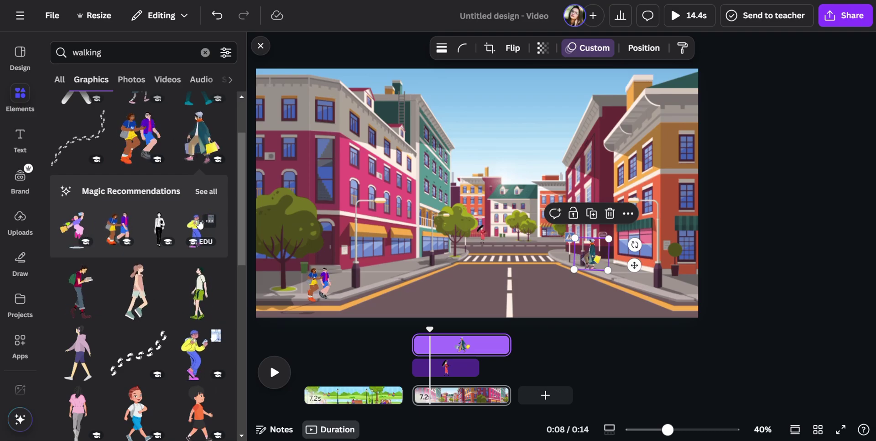
Add a small woman from Magic Recommendations with a Steady down-left path along the near sidewalk
{"action": "left_click", "coordinate": [157, 221]}
{"action": "left_click_drag", "start_coordinate": [510, 97], "coordinate": [413, 256]}
{"action": "left_click", "coordinate": [588, 47]}
{"action": "left_click", "coordinate": [188, 170]}
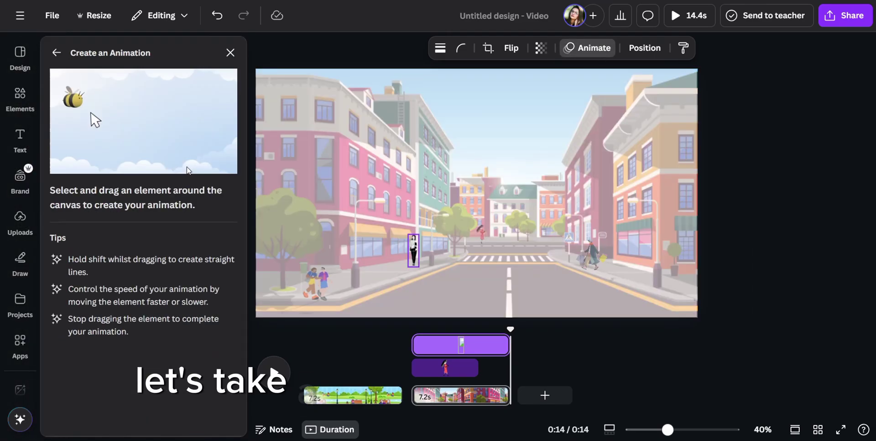
{"action": "left_click_drag", "start_coordinate": [393, 264], "coordinate": [385, 267]}
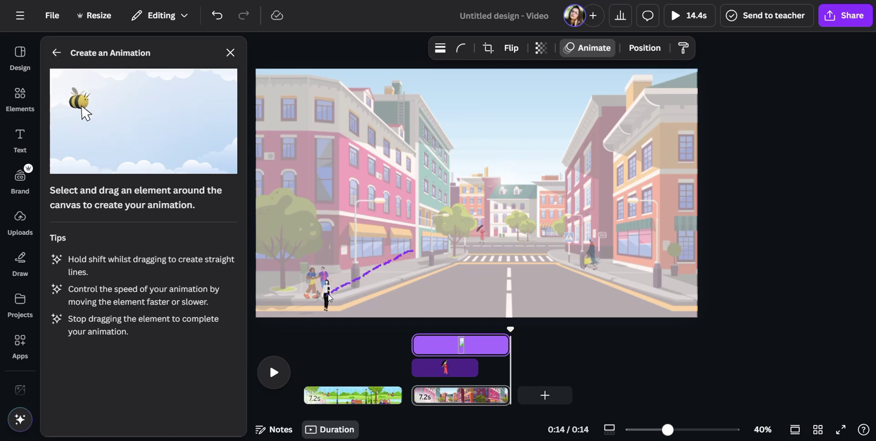
{"action": "left_click_drag", "start_coordinate": [289, 329], "coordinate": [275, 375]}
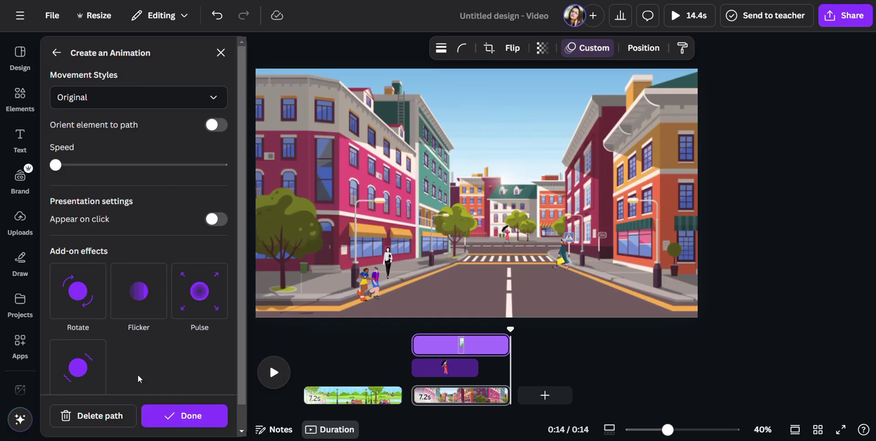
{"action": "left_click", "coordinate": [134, 175]}
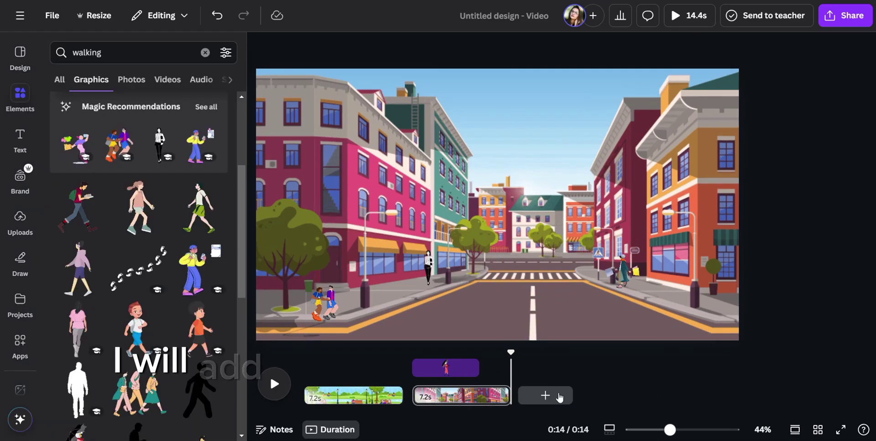
Add a third page and a school-with-road graphic from a 'school' building search
{"action": "left_click", "coordinate": [559, 395]}
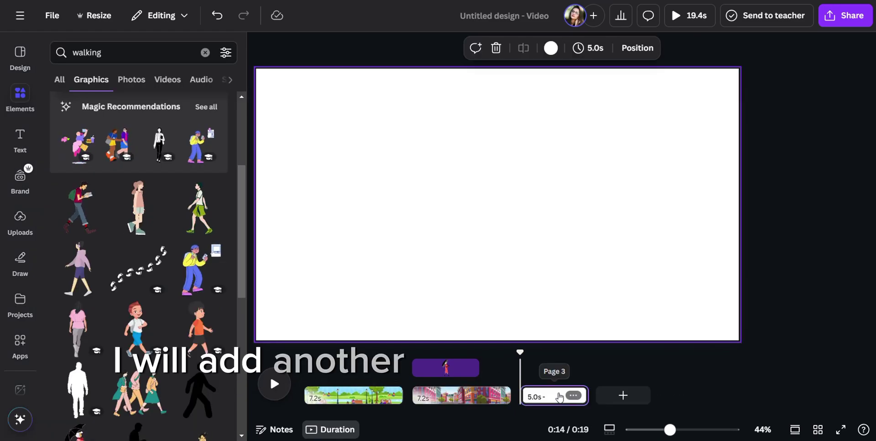
{"action": "left_click", "coordinate": [206, 52]}
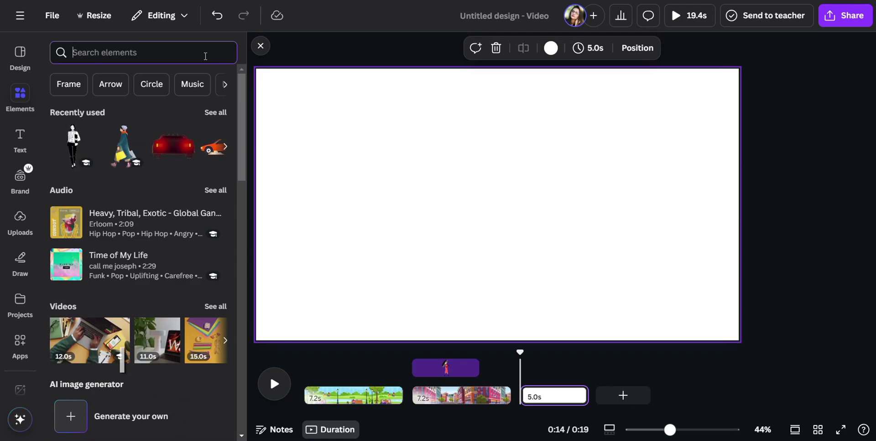
{"action": "type", "text": "school"}
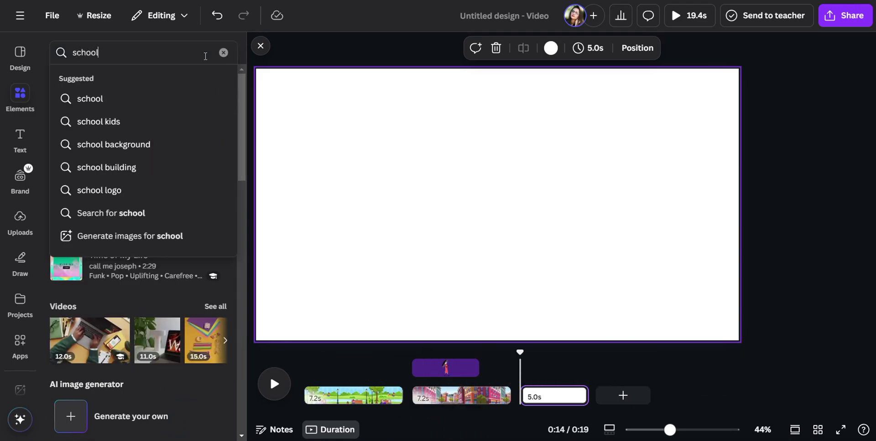
{"action": "key", "text": "Return"}
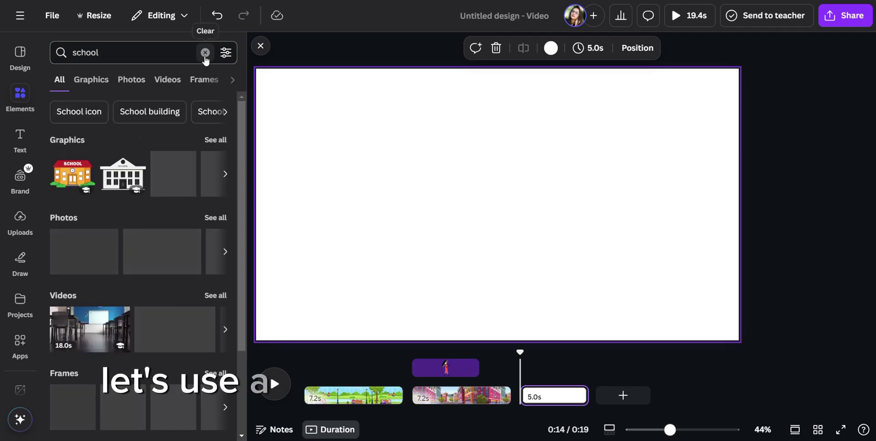
{"action": "left_click", "coordinate": [215, 139]}
{"action": "left_click", "coordinate": [86, 112]}
{"action": "left_click", "coordinate": [136, 223]}
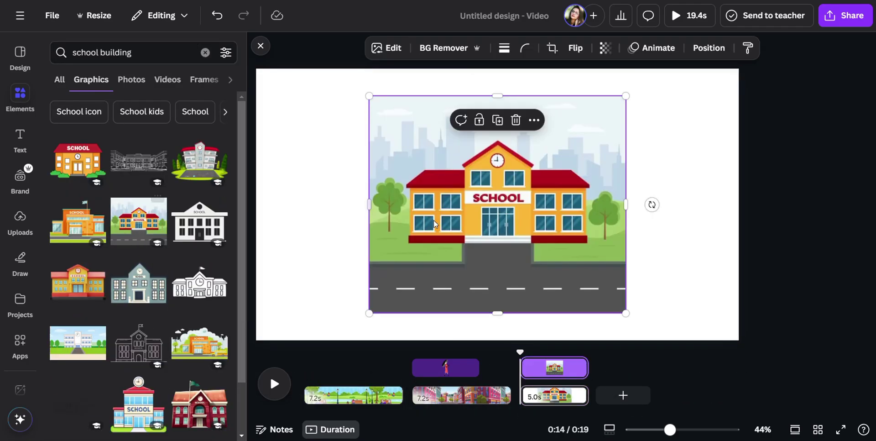
Enlarge the school picture to fill the page and crop it to reveal the road
{"action": "left_click_drag", "start_coordinate": [618, 307], "coordinate": [630, 270]}
{"action": "left_click_drag", "start_coordinate": [574, 202], "coordinate": [739, 212]}
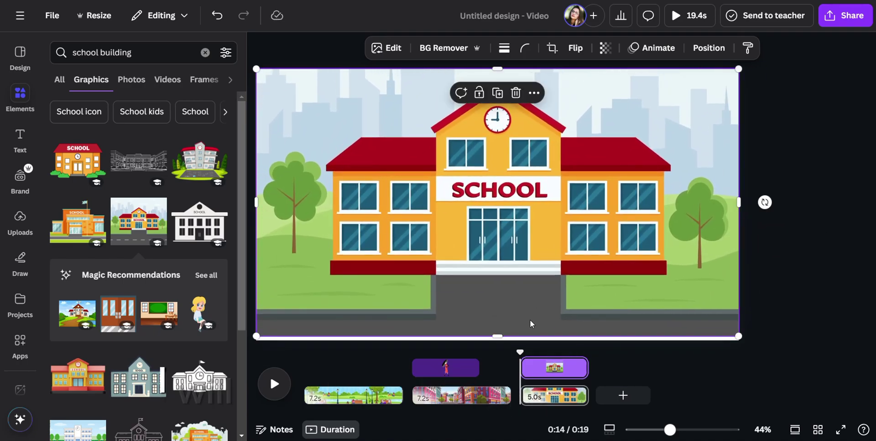
{"action": "left_click_drag", "start_coordinate": [501, 337], "coordinate": [501, 341]}
{"action": "left_click", "coordinate": [552, 47]}
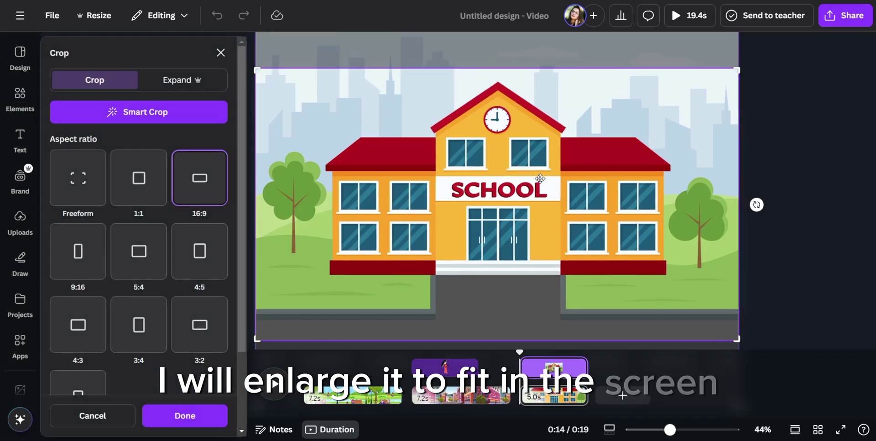
{"action": "left_click_drag", "start_coordinate": [497, 228], "coordinate": [498, 190]}
{"action": "left_click", "coordinate": [184, 416]}
{"action": "left_click", "coordinate": [205, 52]}
Search 'wav' and place a small waving man beside the school door
{"action": "type", "text": "waving"}
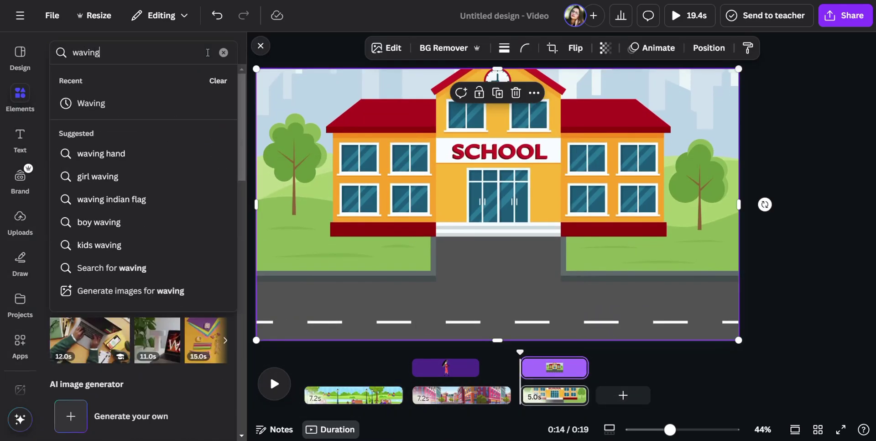
{"action": "key", "text": "Return"}
{"action": "left_click", "coordinate": [92, 79]}
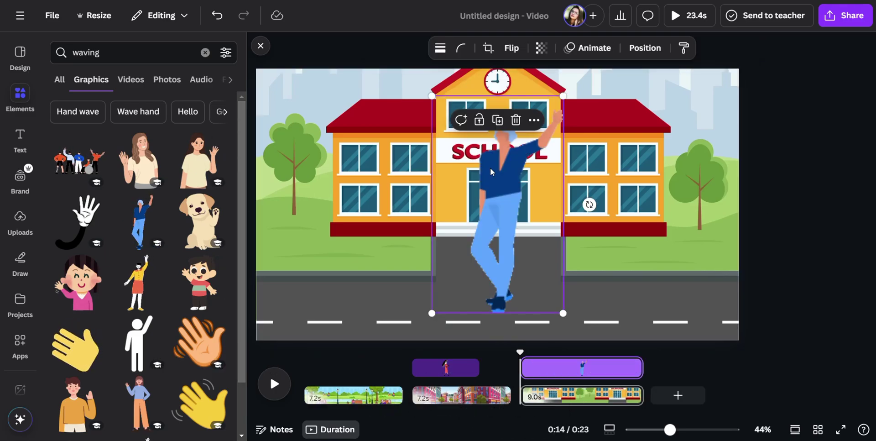
{"action": "left_click", "coordinate": [138, 221]}
{"action": "left_click_drag", "start_coordinate": [564, 95], "coordinate": [550, 228]}
Search 'school kids', filter to Animated, and add the school bus graphic
{"action": "left_click", "coordinate": [206, 53]}
{"action": "type", "text": "sch"}
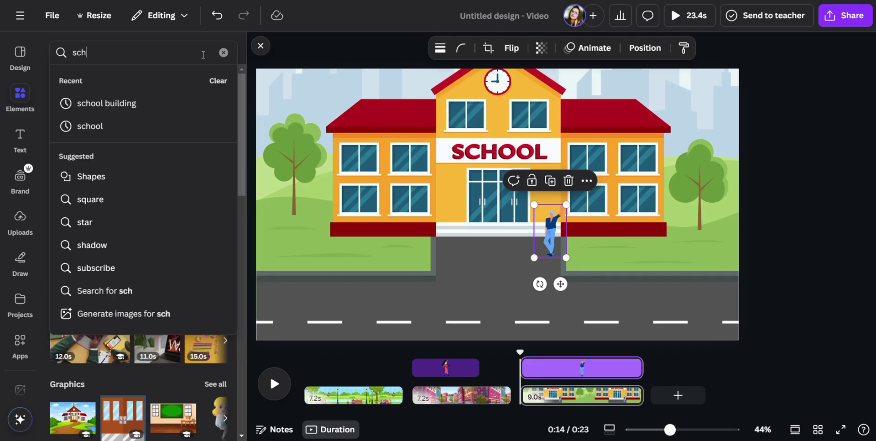
{"action": "type", "text": "ool kids"}
{"action": "key", "text": "Return"}
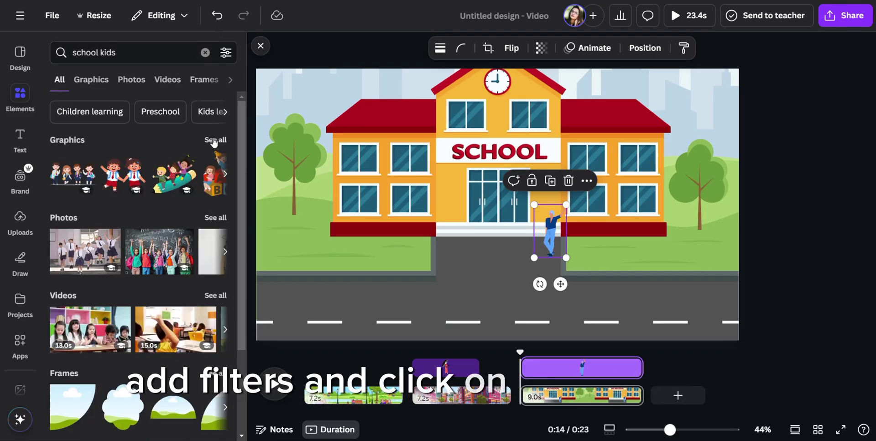
{"action": "left_click", "coordinate": [213, 140]}
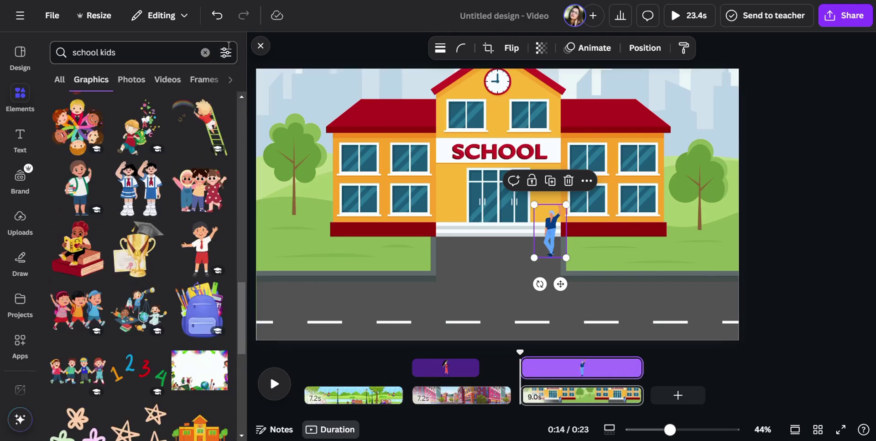
{"action": "left_click", "coordinate": [226, 53]}
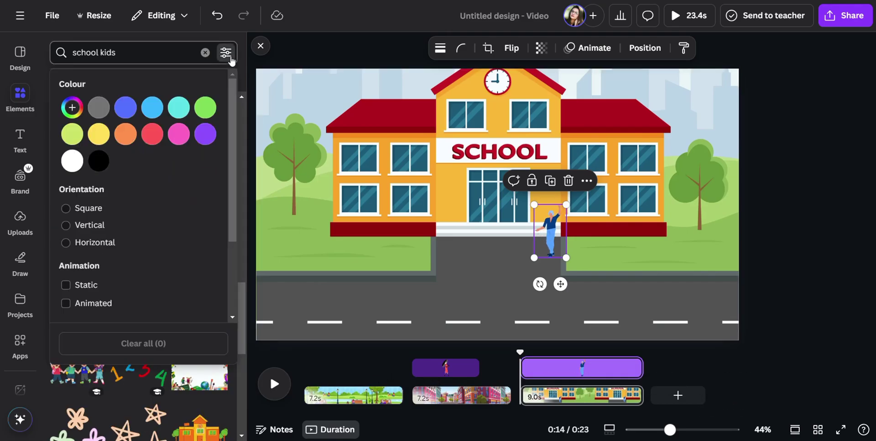
{"action": "left_click", "coordinate": [112, 307]}
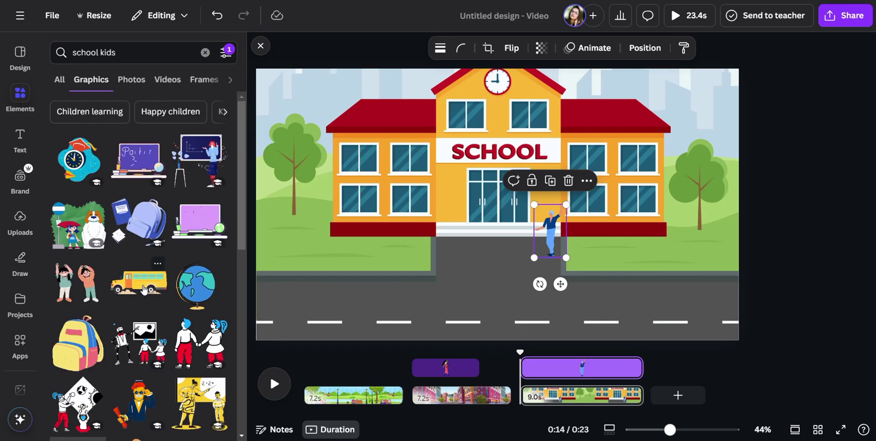
{"action": "left_click", "coordinate": [138, 282]}
Shrink the bus, flip it horizontally, and move it to the road's left end
{"action": "left_click_drag", "start_coordinate": [284, 116], "coordinate": [605, 250]}
{"action": "left_click", "coordinate": [512, 48]}
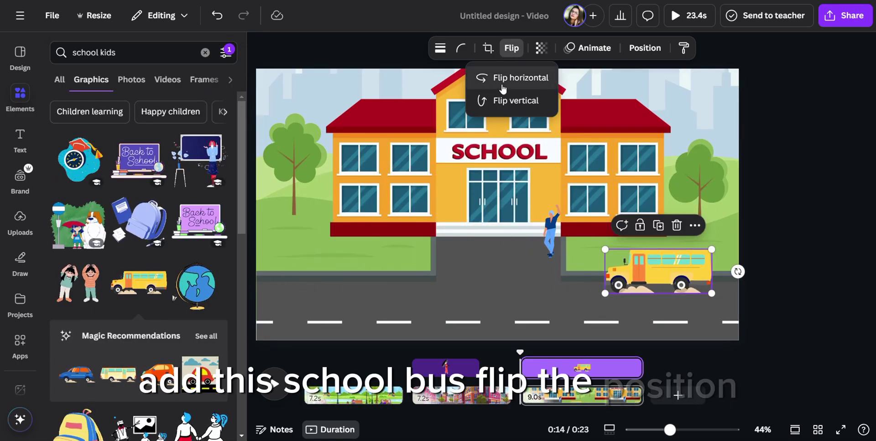
{"action": "left_click", "coordinate": [504, 79]}
{"action": "left_click_drag", "start_coordinate": [644, 273], "coordinate": [278, 304]}
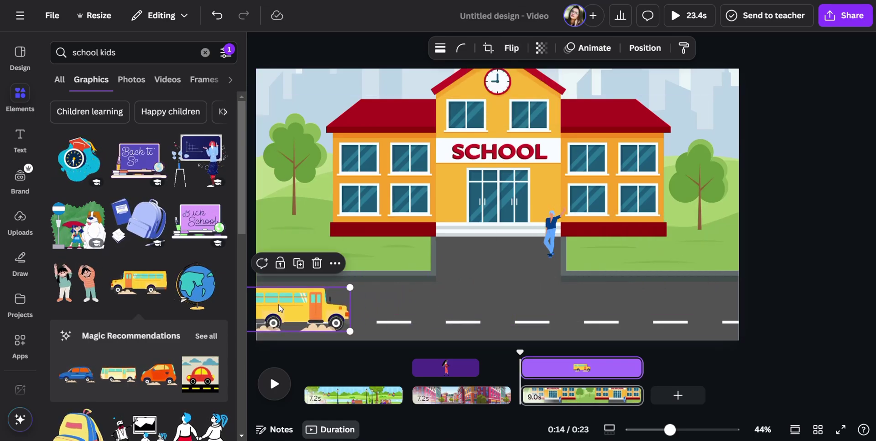
Give the bus a Steady, slower custom path driving right along the road
{"action": "left_click", "coordinate": [592, 48]}
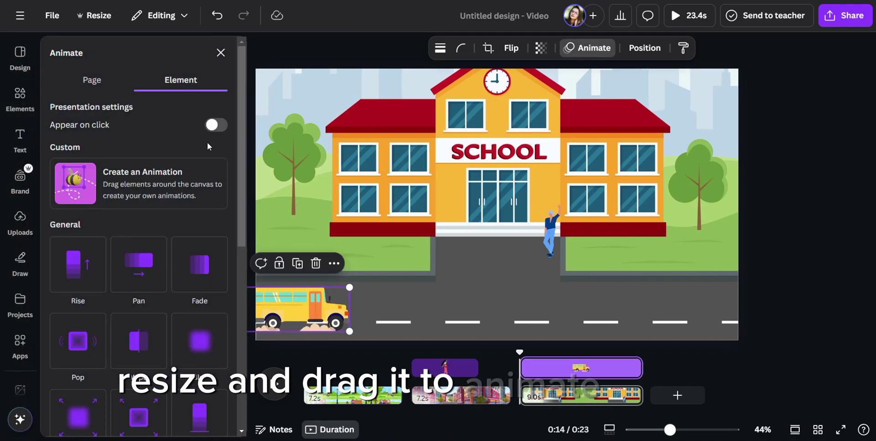
{"action": "left_click", "coordinate": [169, 184]}
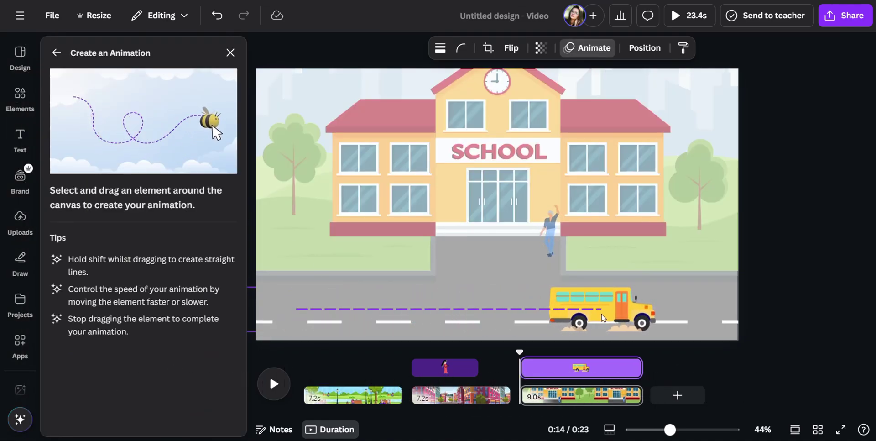
{"action": "left_click_drag", "start_coordinate": [752, 314], "coordinate": [752, 313]}
{"action": "left_click", "coordinate": [137, 97]}
{"action": "left_click", "coordinate": [111, 174]}
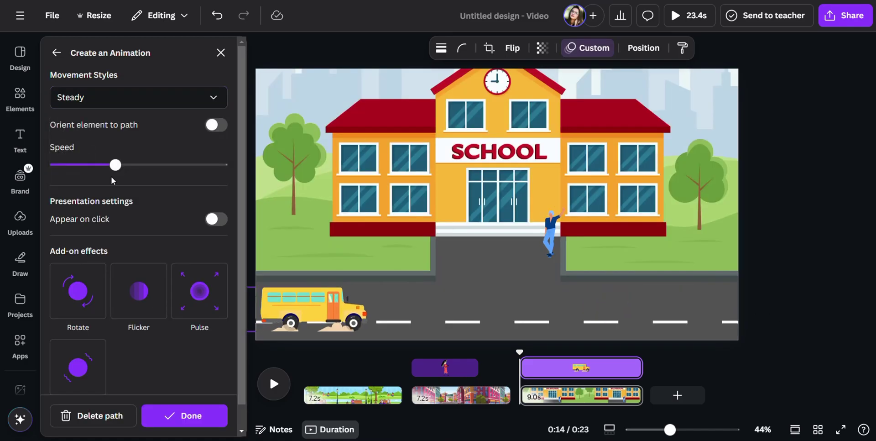
{"action": "left_click", "coordinate": [91, 164]}
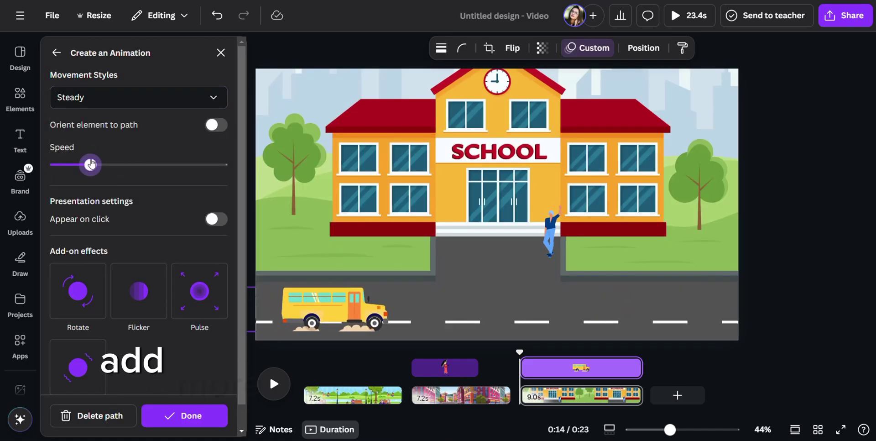
{"action": "left_click", "coordinate": [175, 416]}
{"action": "left_click", "coordinate": [205, 52]}
Add the pair of kids from Recently used, shrunk by the left tree
{"action": "left_click", "coordinate": [220, 113]}
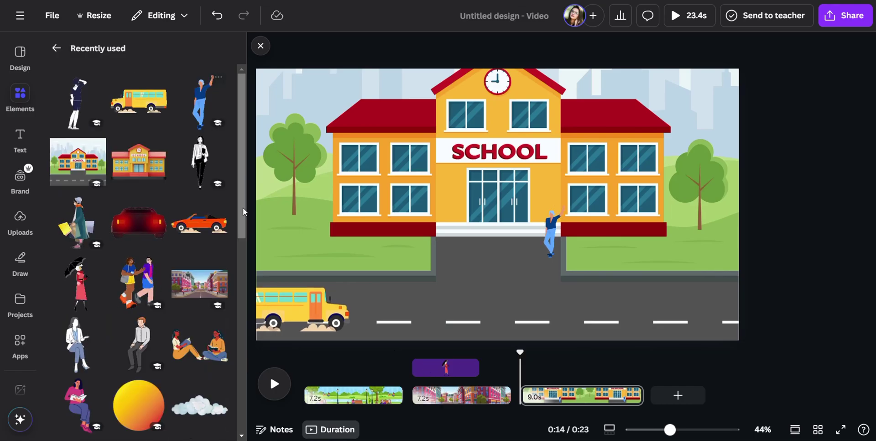
{"action": "left_click", "coordinate": [150, 280]}
{"action": "left_click_drag", "start_coordinate": [587, 94], "coordinate": [448, 264]}
{"action": "left_click_drag", "start_coordinate": [440, 299], "coordinate": [276, 236]}
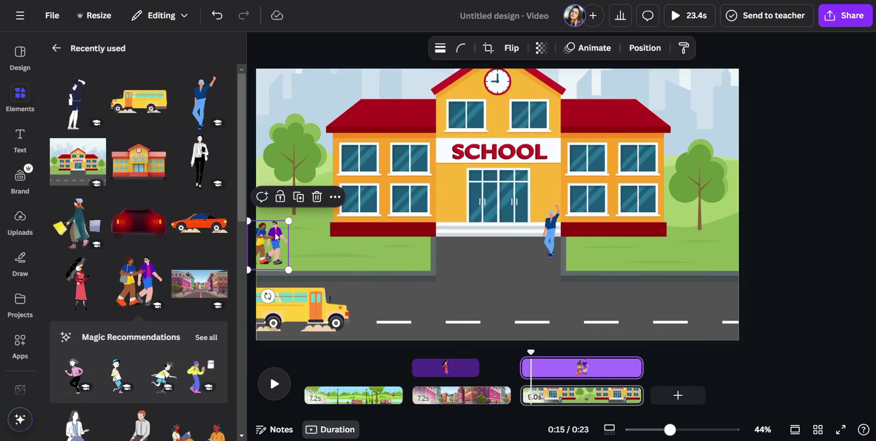
Animate the kids walking right across the grass with Steady movement
{"action": "left_click", "coordinate": [587, 48]}
{"action": "left_click", "coordinate": [223, 173]}
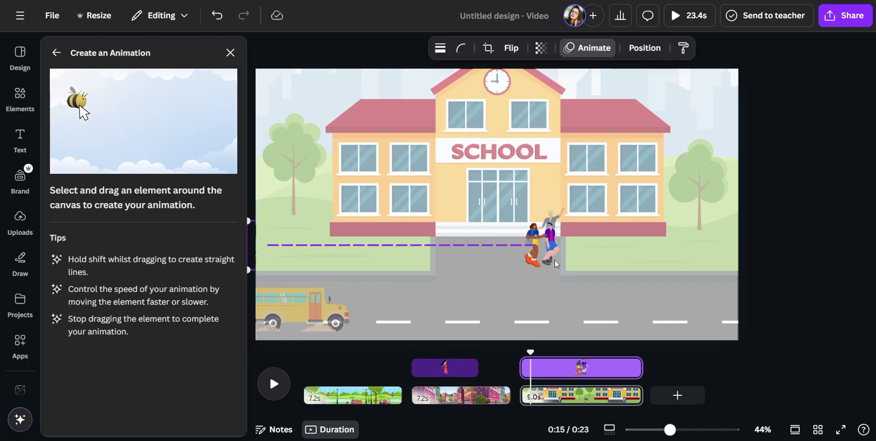
{"action": "left_click_drag", "start_coordinate": [708, 264], "coordinate": [710, 264]}
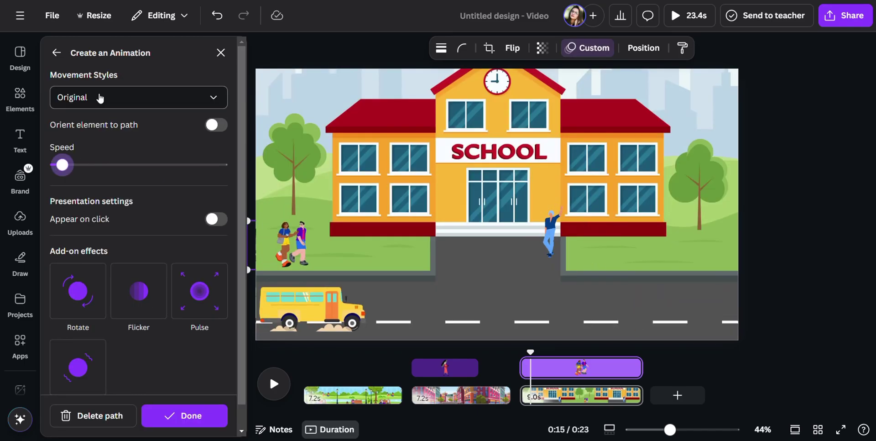
{"action": "left_click", "coordinate": [98, 96]}
{"action": "left_click", "coordinate": [114, 176]}
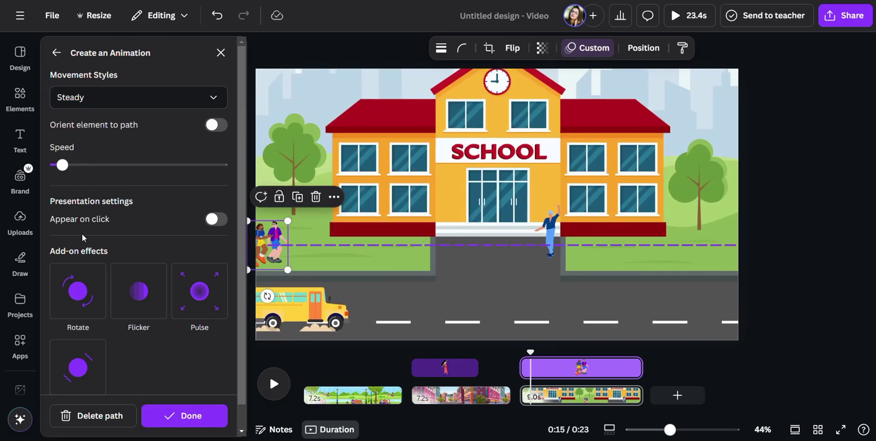
{"action": "left_click", "coordinate": [195, 417]}
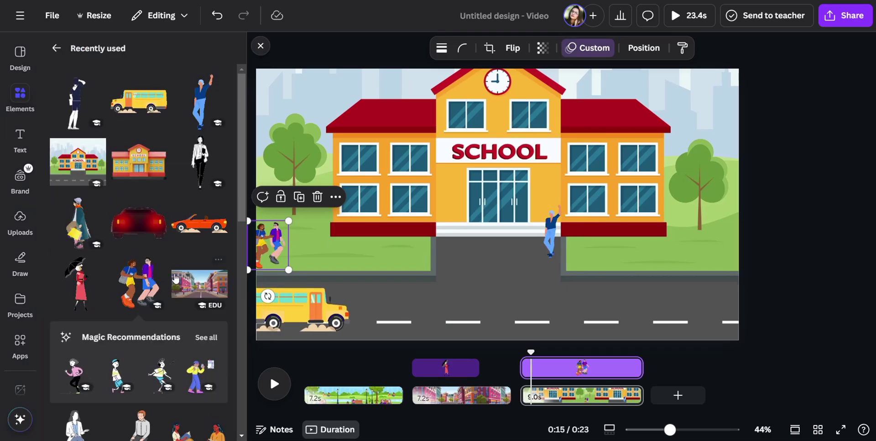
Add the umbrella woman by the right tree, flipped to face left
{"action": "left_click", "coordinate": [77, 283]}
{"action": "left_click_drag", "start_coordinate": [540, 136], "coordinate": [734, 245]}
{"action": "left_click", "coordinate": [515, 51]}
{"action": "left_click", "coordinate": [493, 76]}
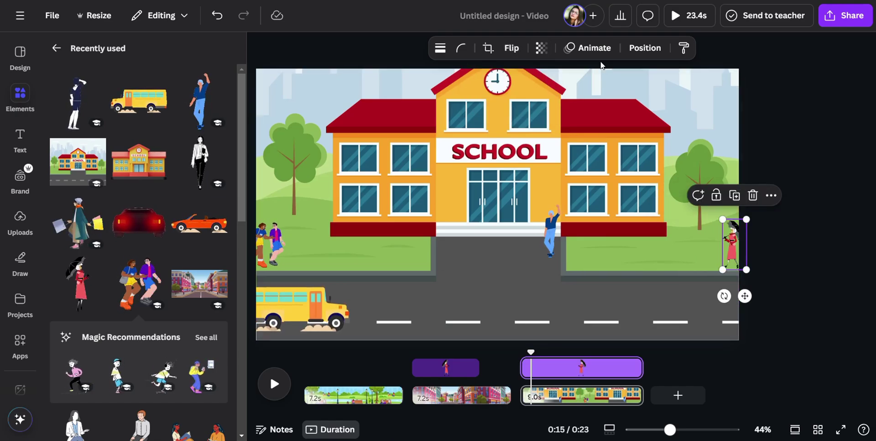
Give the woman a Steady leftward path across the grass and add the orange car
{"action": "left_click", "coordinate": [591, 49]}
{"action": "left_click", "coordinate": [182, 179]}
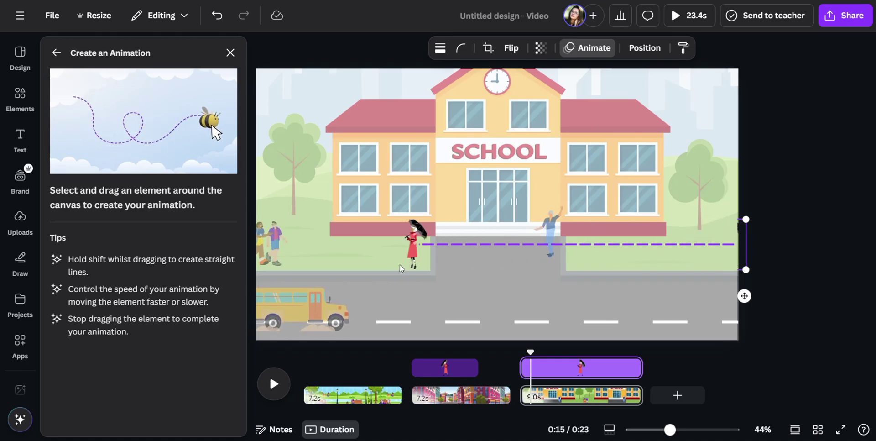
{"action": "left_click_drag", "start_coordinate": [239, 256], "coordinate": [237, 256]}
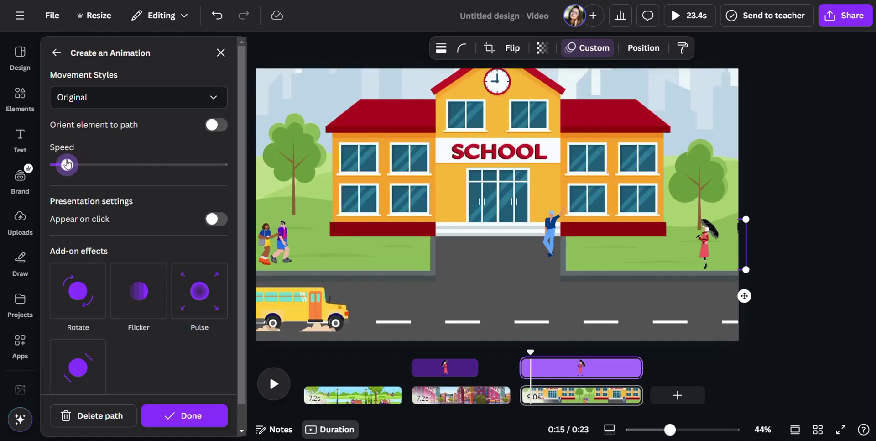
{"action": "left_click", "coordinate": [138, 97]}
{"action": "left_click", "coordinate": [114, 178]}
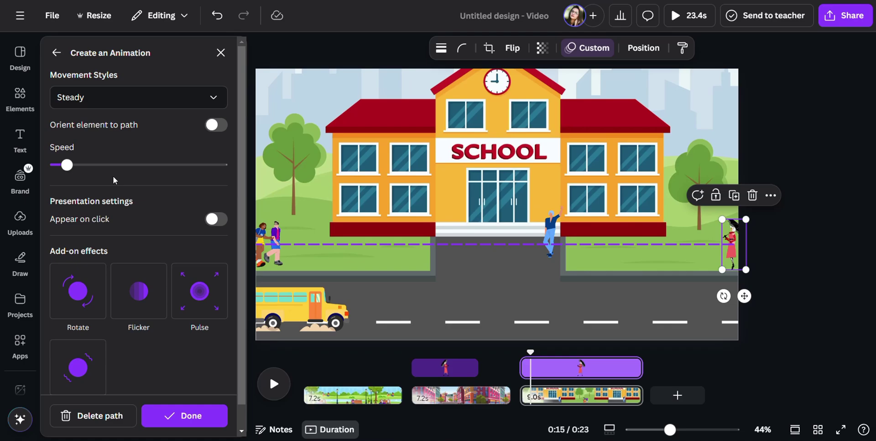
{"action": "left_click", "coordinate": [194, 419]}
{"action": "left_click", "coordinate": [192, 224]}
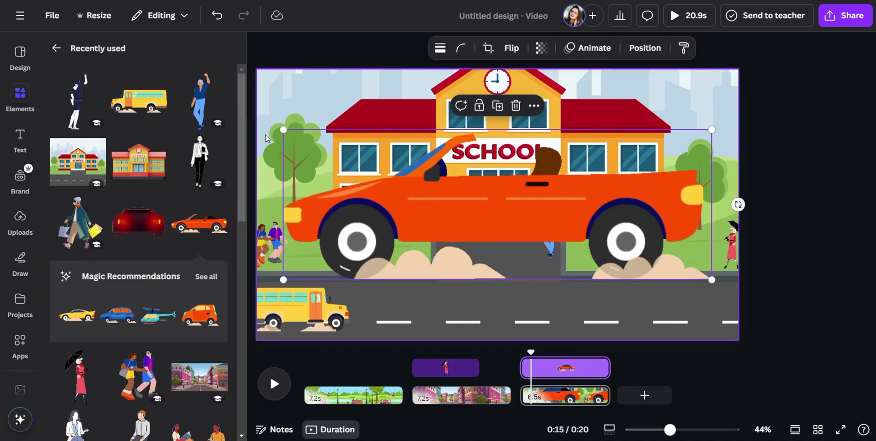
Shrink the orange car and place it on the road at the page's right edge
{"action": "left_click_drag", "start_coordinate": [285, 137], "coordinate": [545, 239]}
{"action": "left_click_drag", "start_coordinate": [630, 258], "coordinate": [689, 292]}
{"action": "left_click_drag", "start_coordinate": [769, 260], "coordinate": [717, 292]}
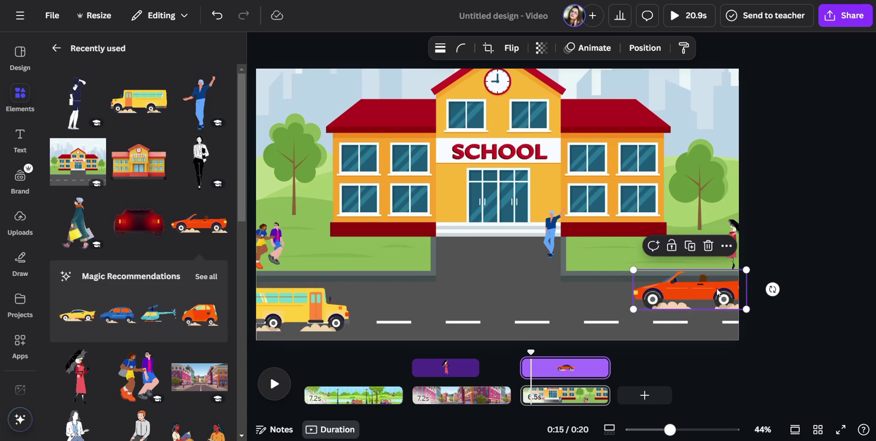
Create a custom animation path that drives the car leftward along the road
{"action": "left_click", "coordinate": [588, 48]}
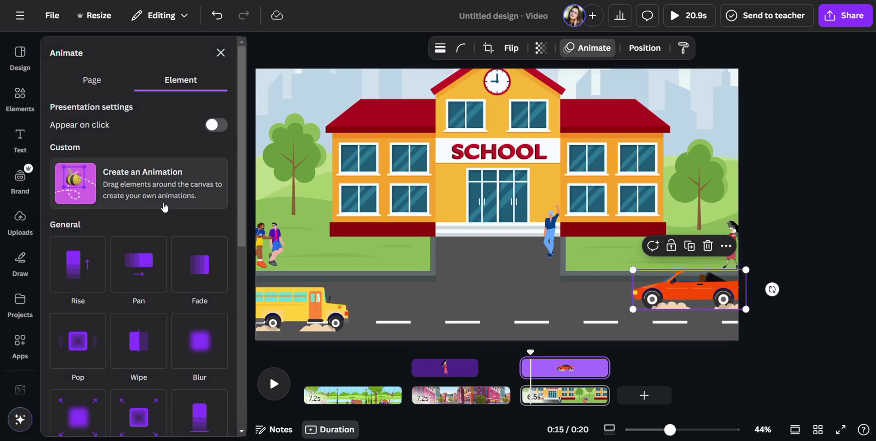
{"action": "left_click", "coordinate": [136, 178]}
{"action": "left_click_drag", "start_coordinate": [683, 288], "coordinate": [543, 298]}
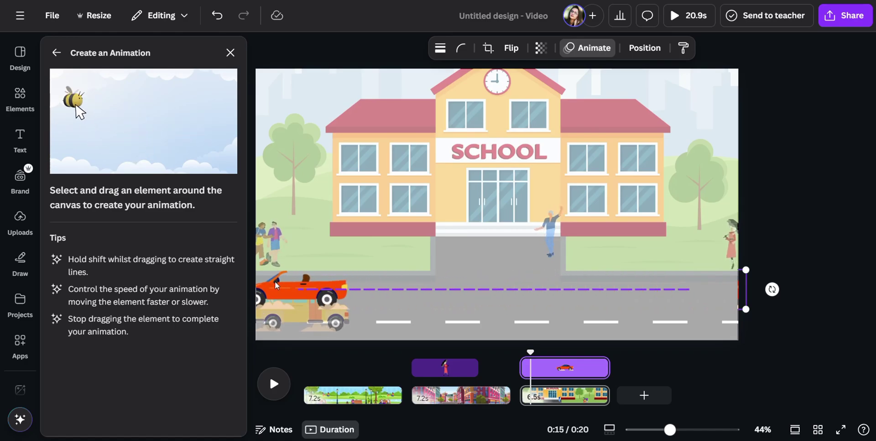
{"action": "left_click_drag", "start_coordinate": [275, 281], "coordinate": [244, 280]}
Move the car below the walker layers and preview the motion
{"action": "left_click", "coordinate": [645, 48]}
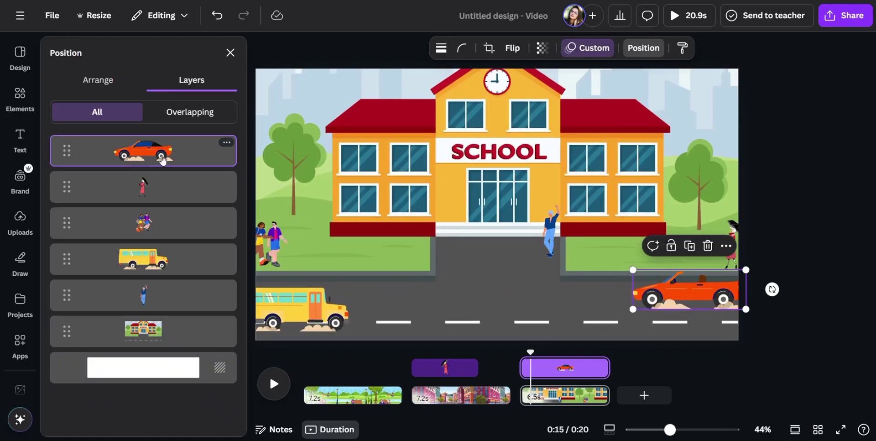
{"action": "left_click_drag", "start_coordinate": [161, 158], "coordinate": [162, 224]}
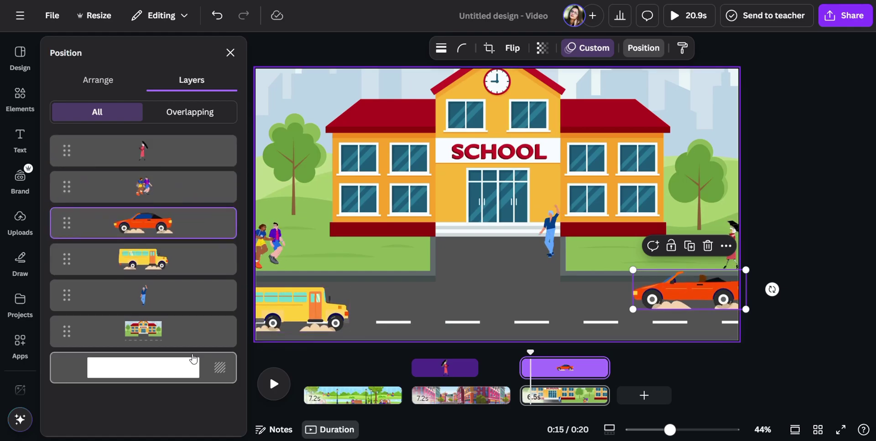
{"action": "left_click", "coordinate": [271, 385]}
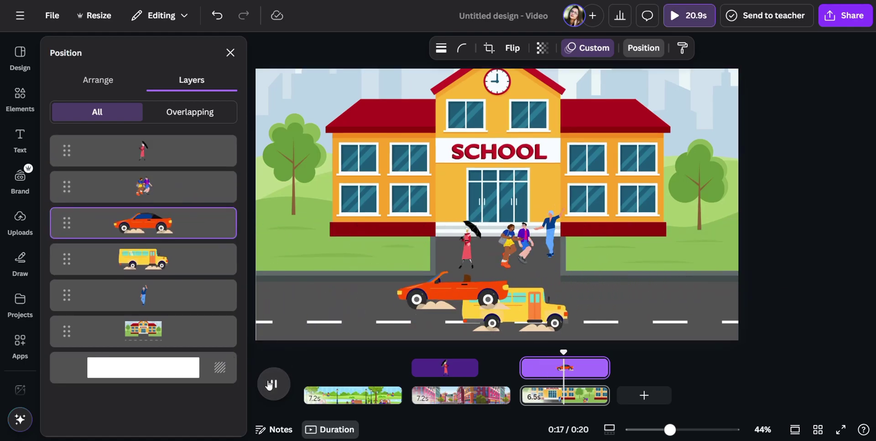
{"action": "left_click", "coordinate": [191, 218]}
{"action": "left_click_drag", "start_coordinate": [191, 218], "coordinate": [187, 271]}
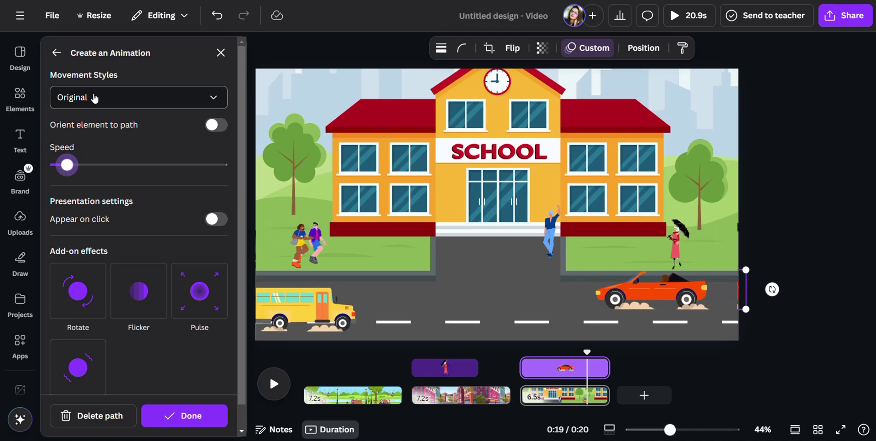
Set the car's movement style to Steady and finish the animation
{"action": "left_click", "coordinate": [91, 96]}
{"action": "left_click", "coordinate": [112, 180]}
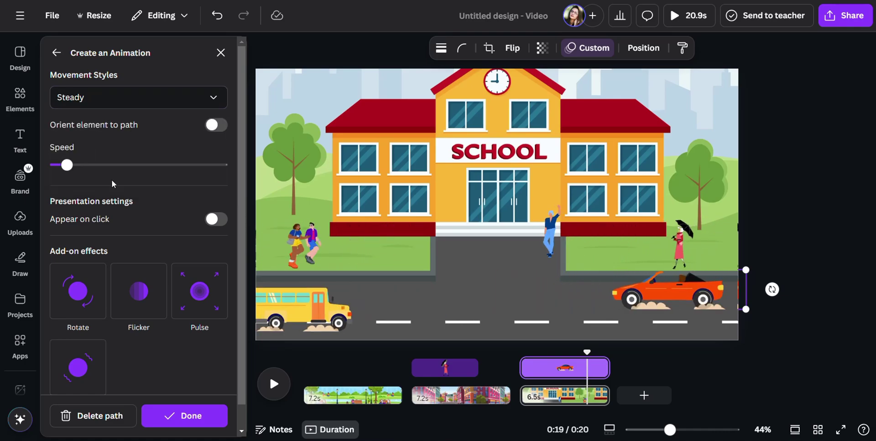
{"action": "left_click", "coordinate": [184, 416]}
{"action": "left_click", "coordinate": [106, 53]}
Search 'walking' and add the student walking with a book, shrunk to fit the scene
{"action": "type", "text": "walkin"}
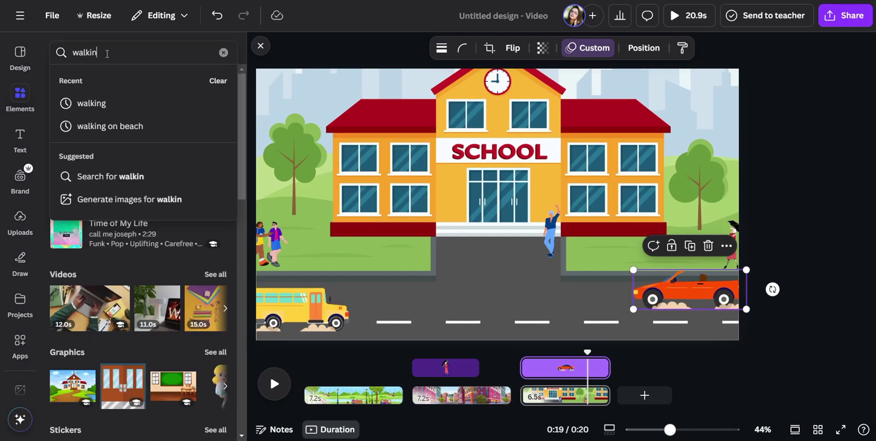
{"action": "type", "text": "g"}
{"action": "key", "text": "Return"}
{"action": "left_click", "coordinate": [216, 135]}
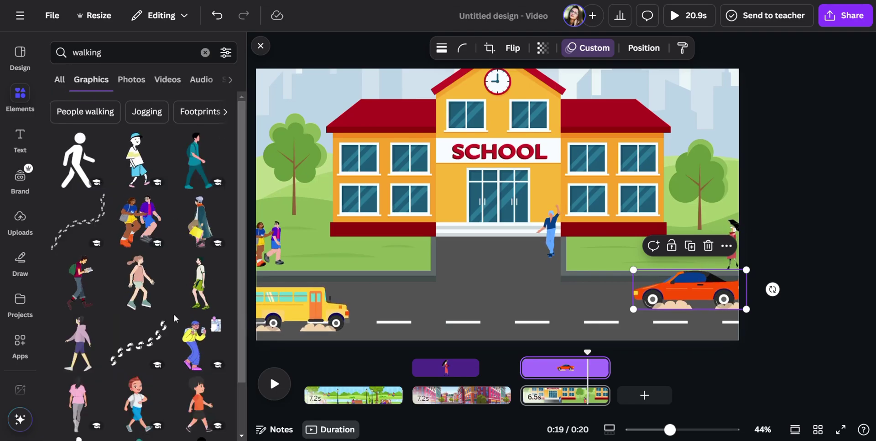
{"action": "left_click", "coordinate": [78, 280]}
{"action": "left_click_drag", "start_coordinate": [581, 94], "coordinate": [338, 254]}
Animate the student along a slow rightward path on the lawn edge with Steady movement
{"action": "left_click", "coordinate": [588, 48]}
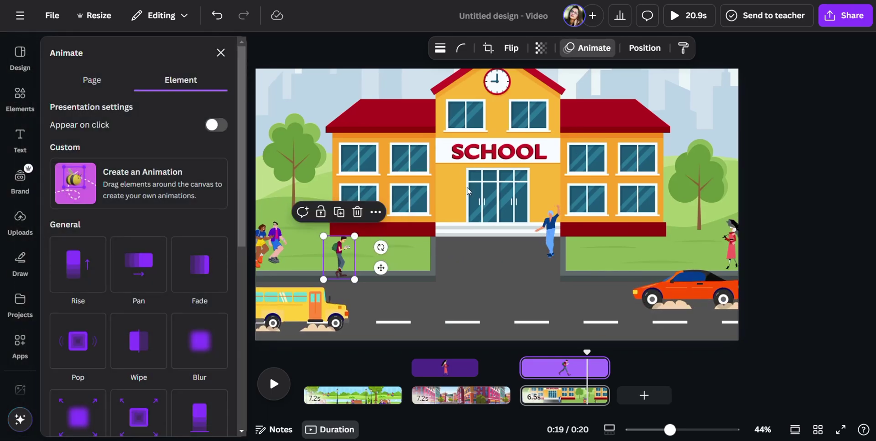
{"action": "left_click", "coordinate": [187, 194]}
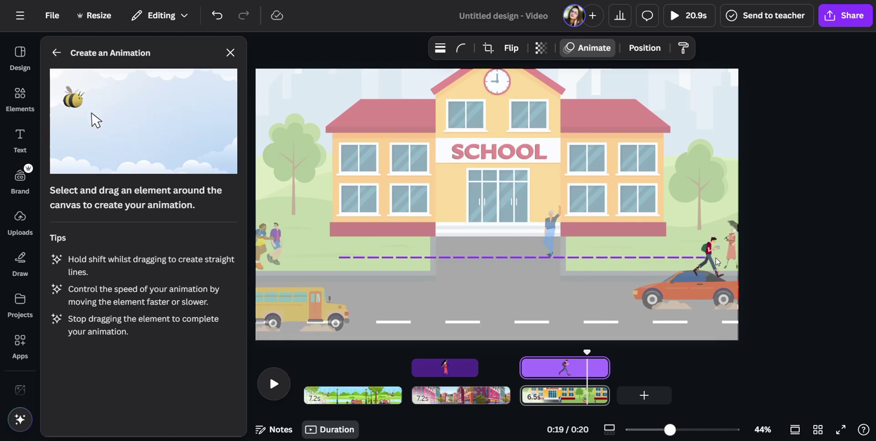
{"action": "left_click_drag", "start_coordinate": [791, 258], "coordinate": [811, 257]}
{"action": "left_click_drag", "start_coordinate": [90, 164], "coordinate": [72, 164]}
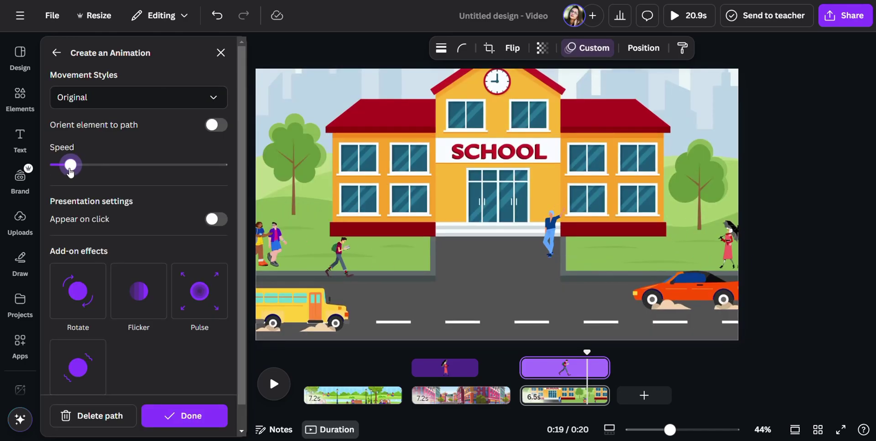
{"action": "left_click", "coordinate": [114, 99]}
{"action": "left_click", "coordinate": [115, 185]}
{"action": "left_click", "coordinate": [190, 416]}
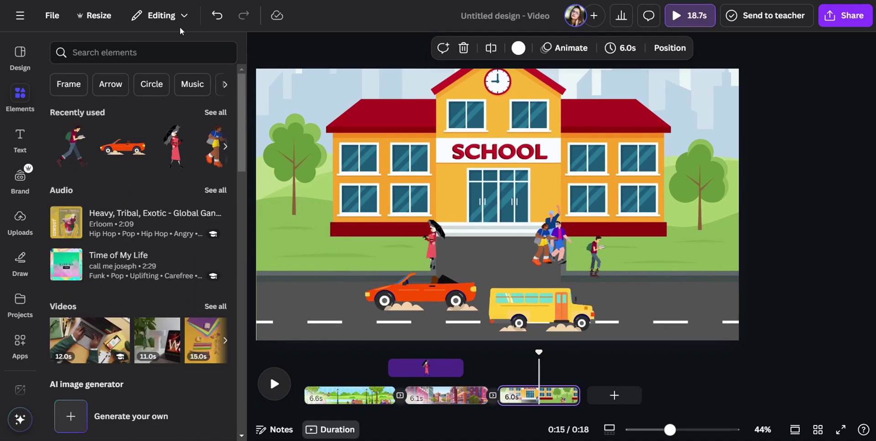
Search 'bench' and place a shrunken bench on the left lawn
{"action": "left_click", "coordinate": [162, 52]}
{"action": "type", "text": "bench"}
{"action": "key", "text": "Return"}
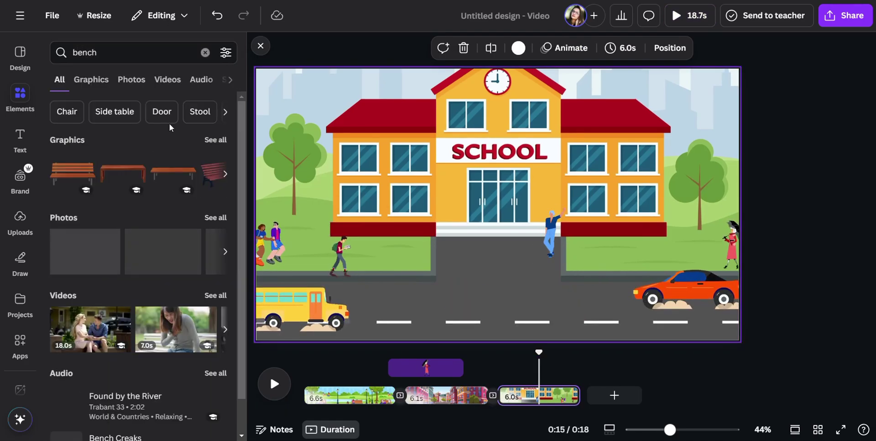
{"action": "left_click", "coordinate": [217, 141]}
{"action": "left_click", "coordinate": [78, 157]}
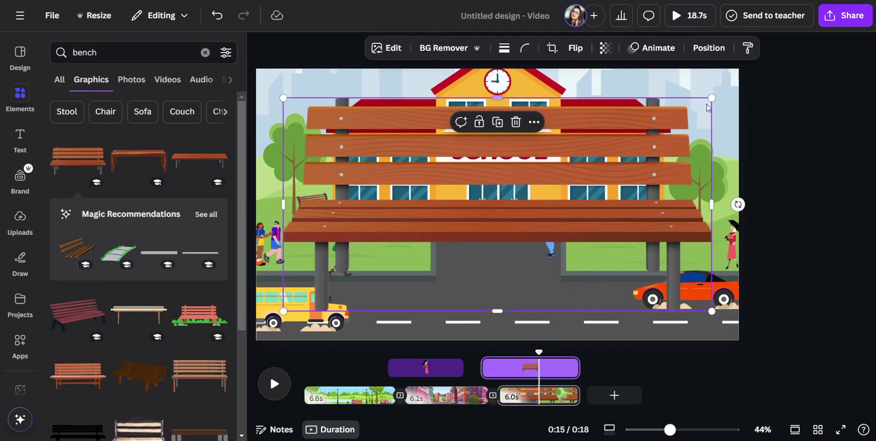
{"action": "left_click_drag", "start_coordinate": [711, 98], "coordinate": [297, 213]}
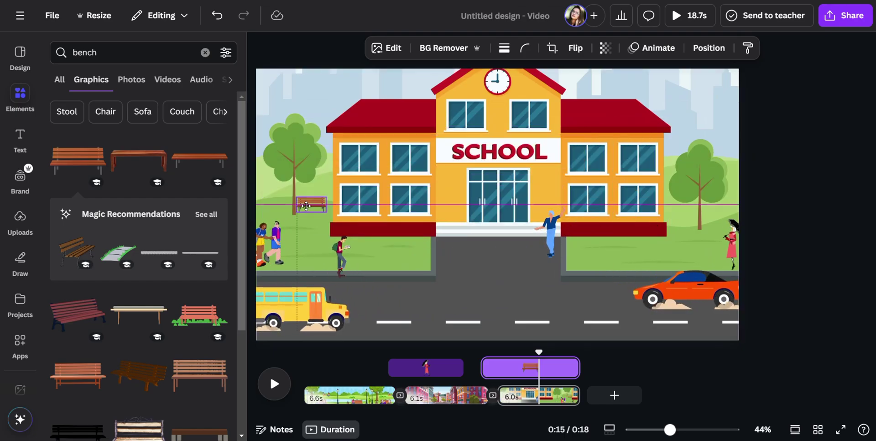
Search 'sitt' and seat a resized sitting man on the bench
{"action": "left_click", "coordinate": [205, 52]}
{"action": "type", "text": "sitting"}
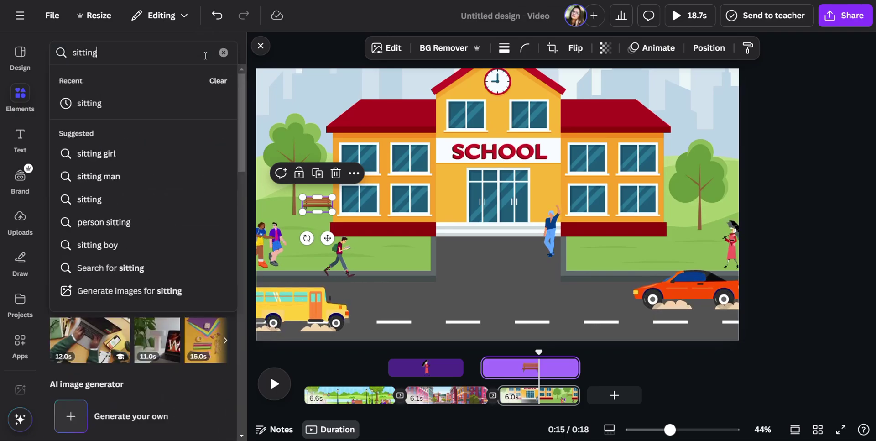
{"action": "key", "text": "Return"}
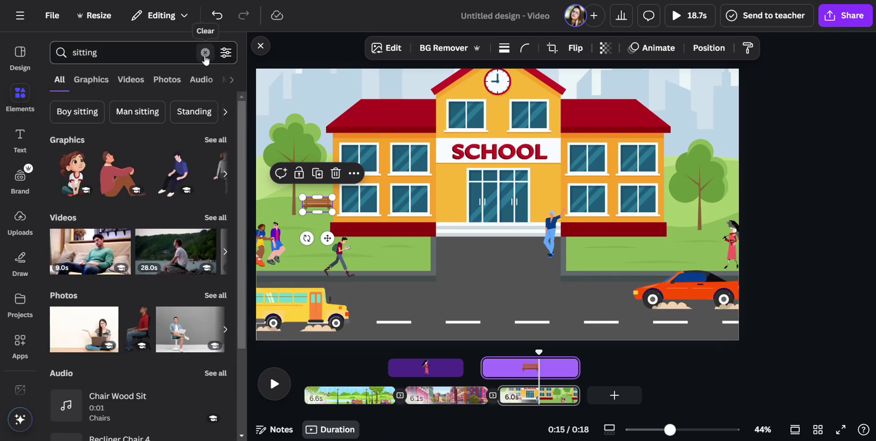
{"action": "left_click", "coordinate": [219, 144]}
{"action": "left_click", "coordinate": [200, 159]}
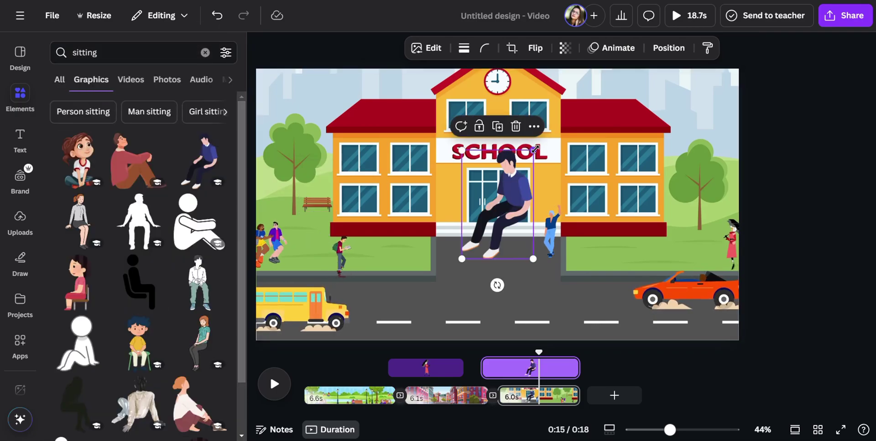
{"action": "left_click_drag", "start_coordinate": [536, 149], "coordinate": [486, 220]}
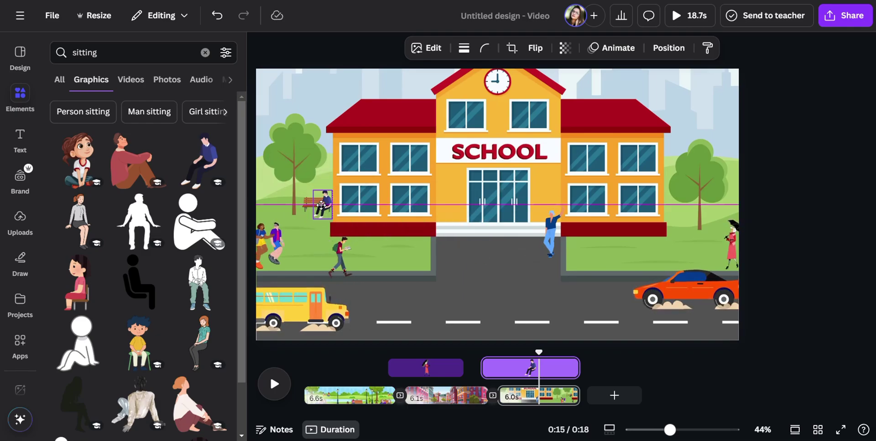
{"action": "left_click", "coordinate": [292, 264]}
Add a sitting woman graphic and shrink her to bench size
{"action": "scroll", "coordinate": [241, 437], "scroll_direction": "down", "scroll_amount": 10}
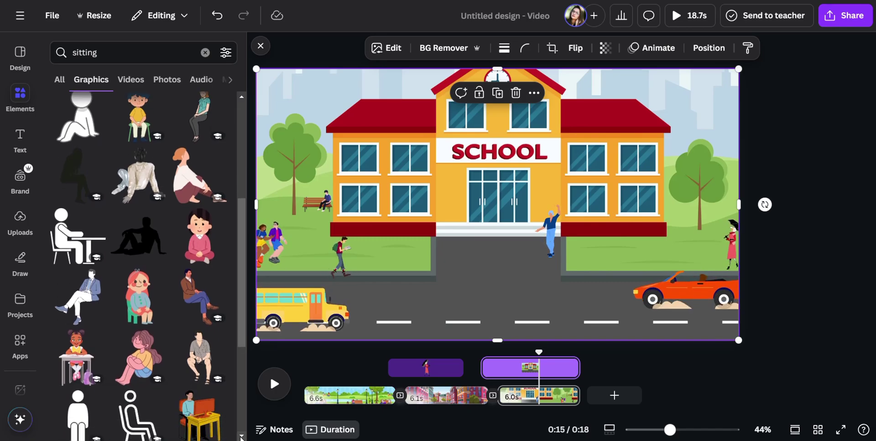
{"action": "scroll", "coordinate": [241, 437], "scroll_direction": "down", "scroll_amount": 5}
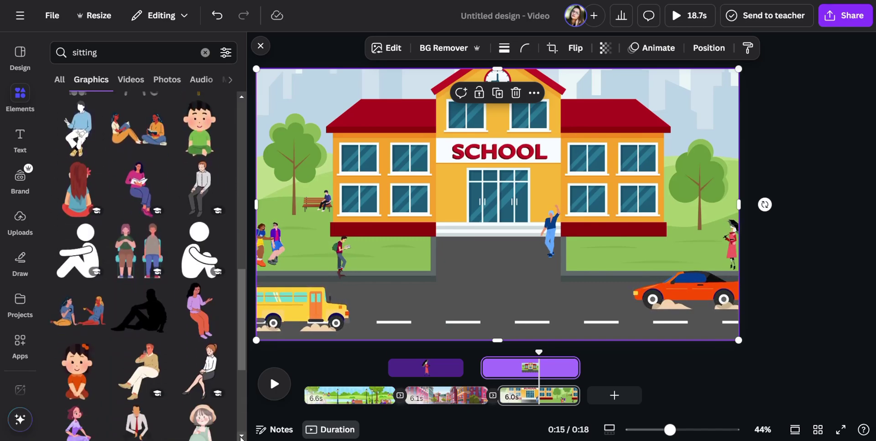
{"action": "left_click", "coordinate": [203, 326]}
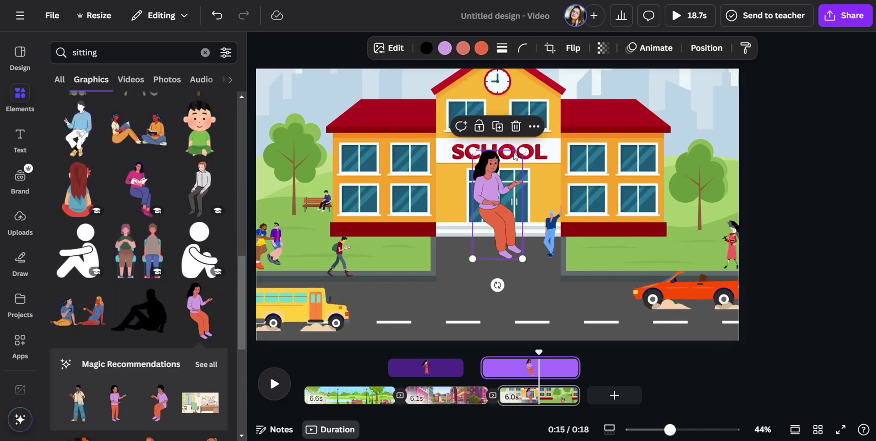
{"action": "left_click_drag", "start_coordinate": [529, 194], "coordinate": [496, 196]}
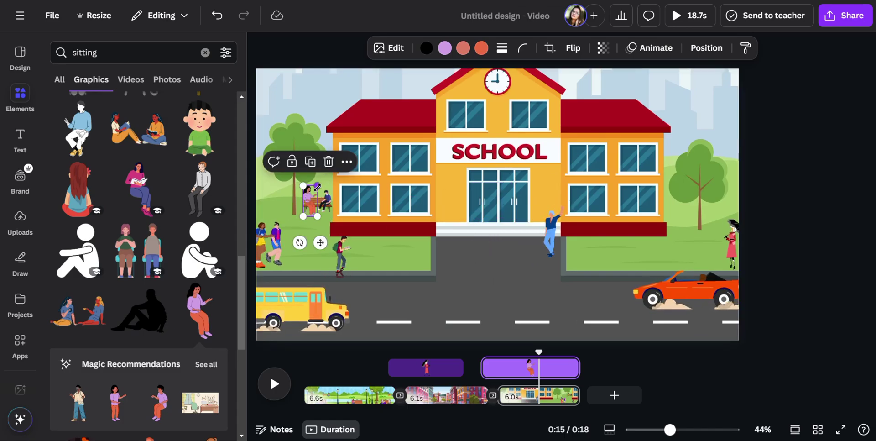
Add two sitting women, shrink them and place them on the right lawn
{"action": "left_click", "coordinate": [77, 310]}
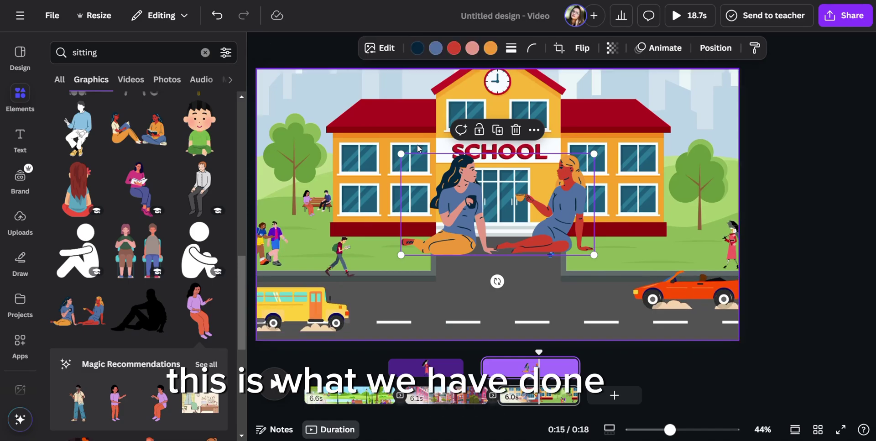
{"action": "left_click_drag", "start_coordinate": [400, 154], "coordinate": [539, 212]}
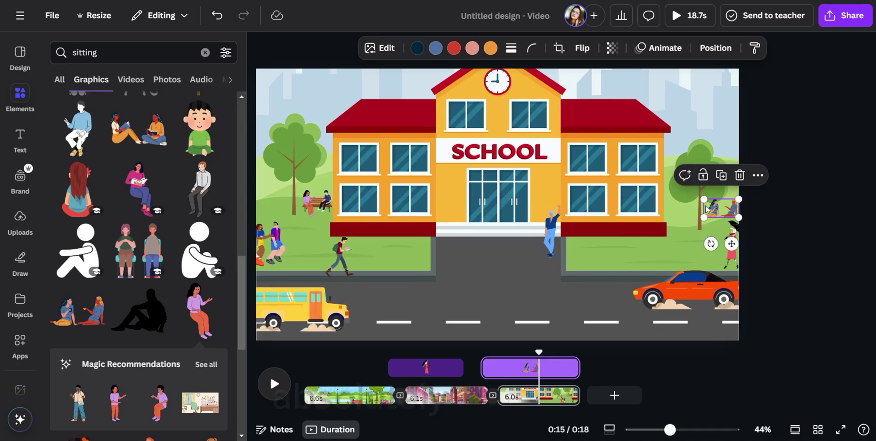
{"action": "left_click_drag", "start_coordinate": [679, 222], "coordinate": [684, 224]}
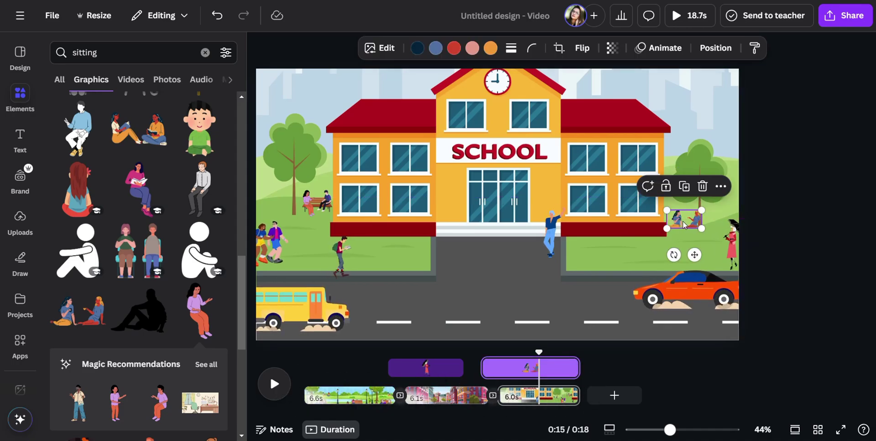
{"action": "left_click", "coordinate": [788, 218]}
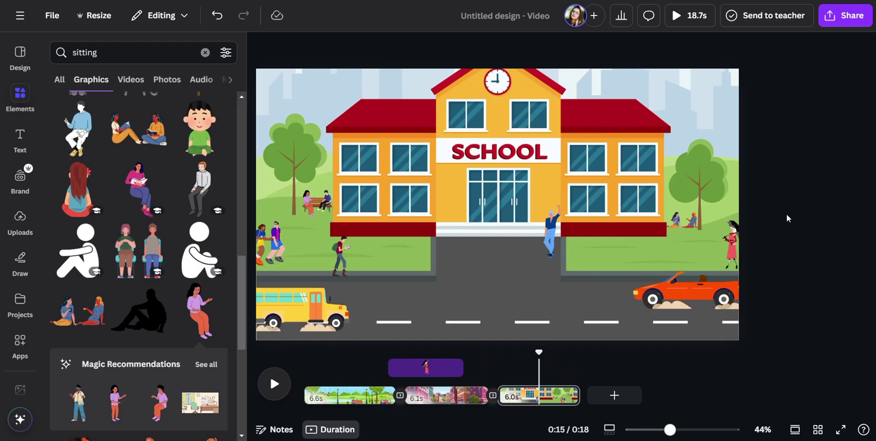